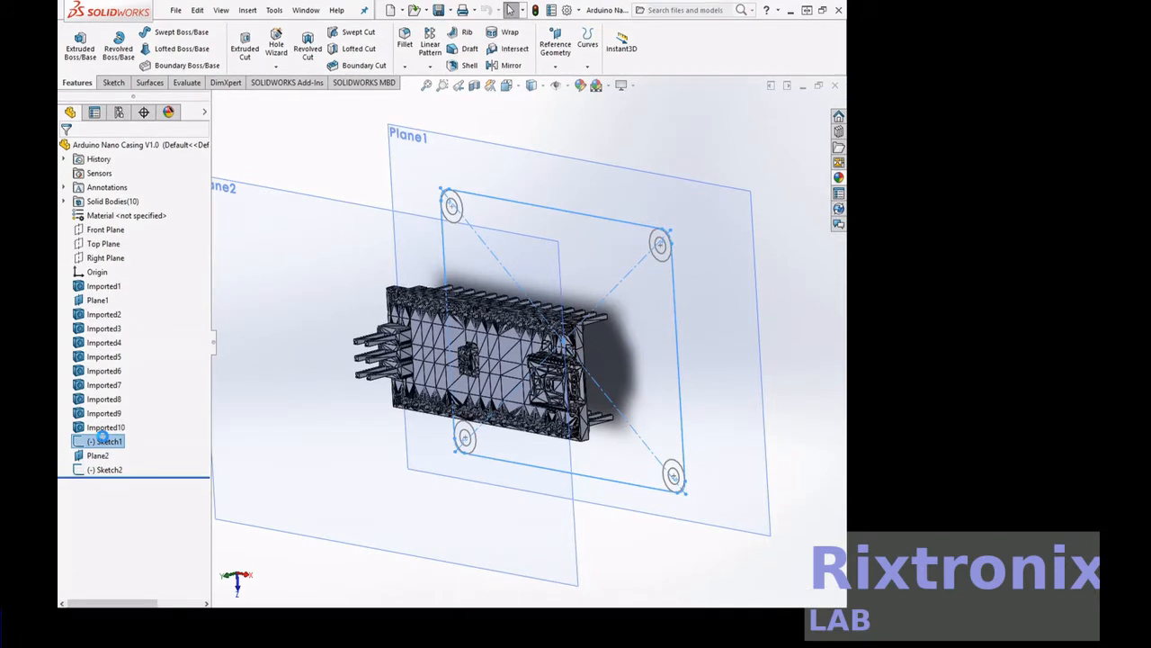
Copy Sketch1, the rounded rectangle outline on Plane1, and paste it onto Plane2.
{"action": "double_click", "coordinate": [103, 436]}
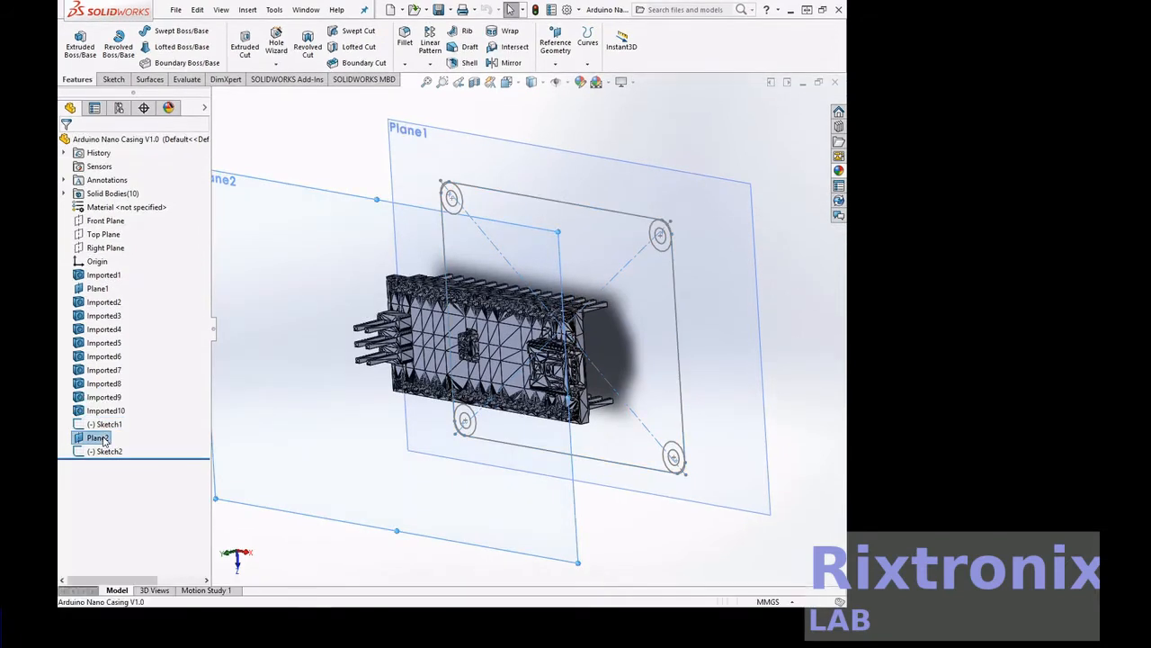
{"action": "left_click", "coordinate": [197, 10]}
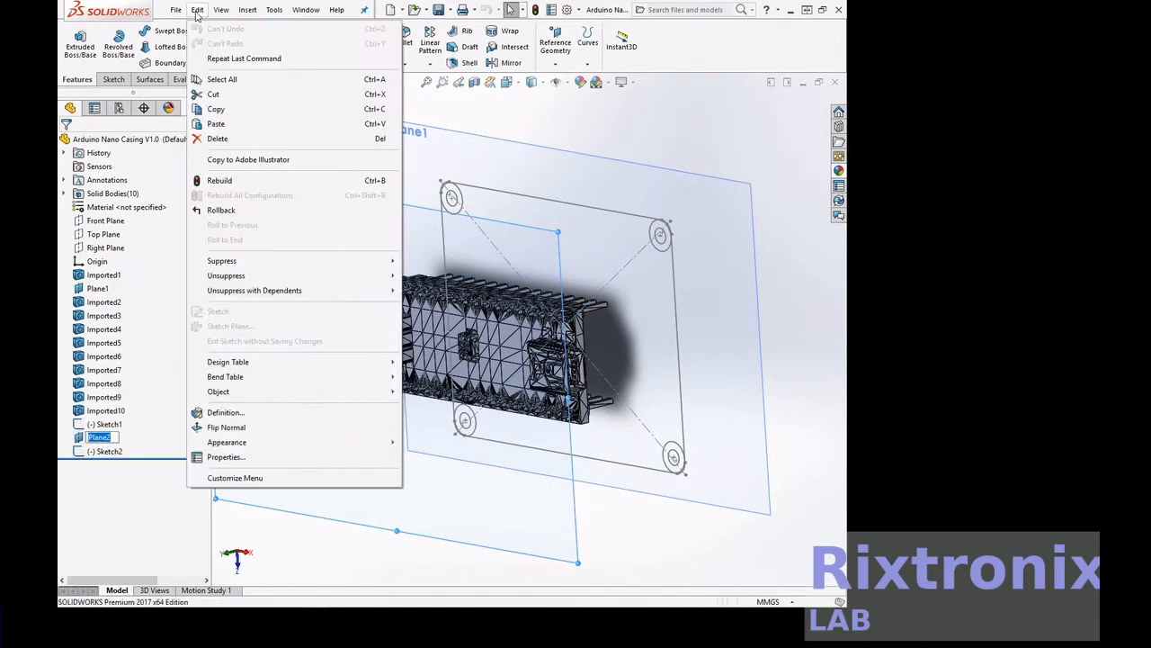
{"action": "left_click", "coordinate": [220, 123]}
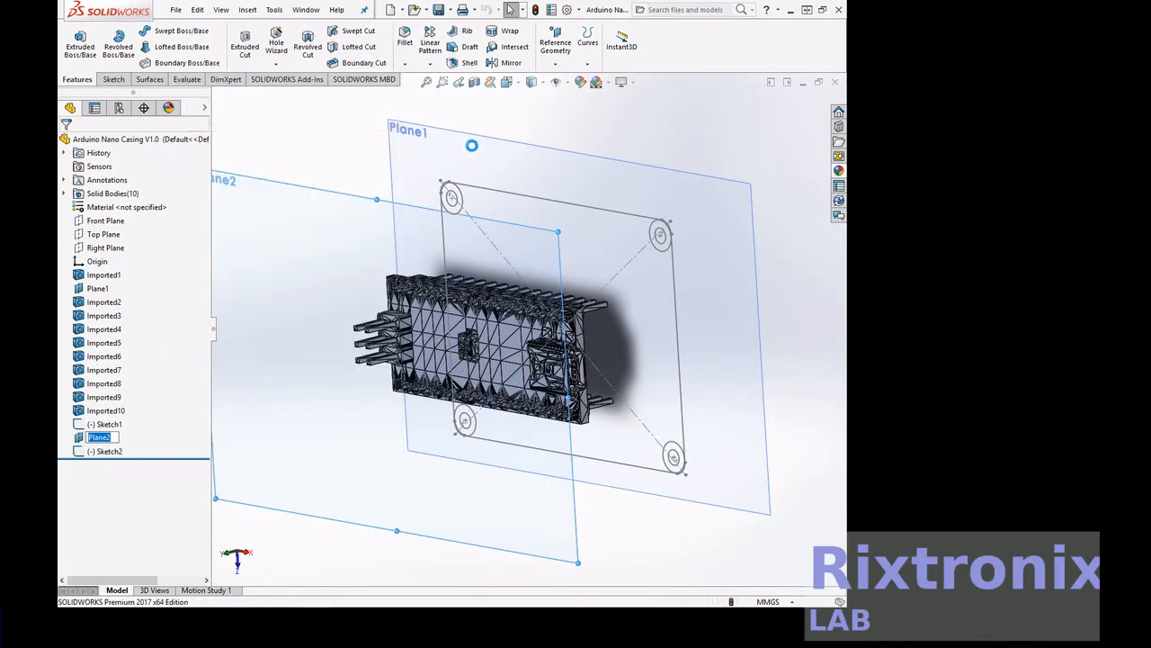
Copy Sketch2, which holds the four pairs of corner circles, and paste it onto Plane2.
{"action": "left_click", "coordinate": [120, 455]}
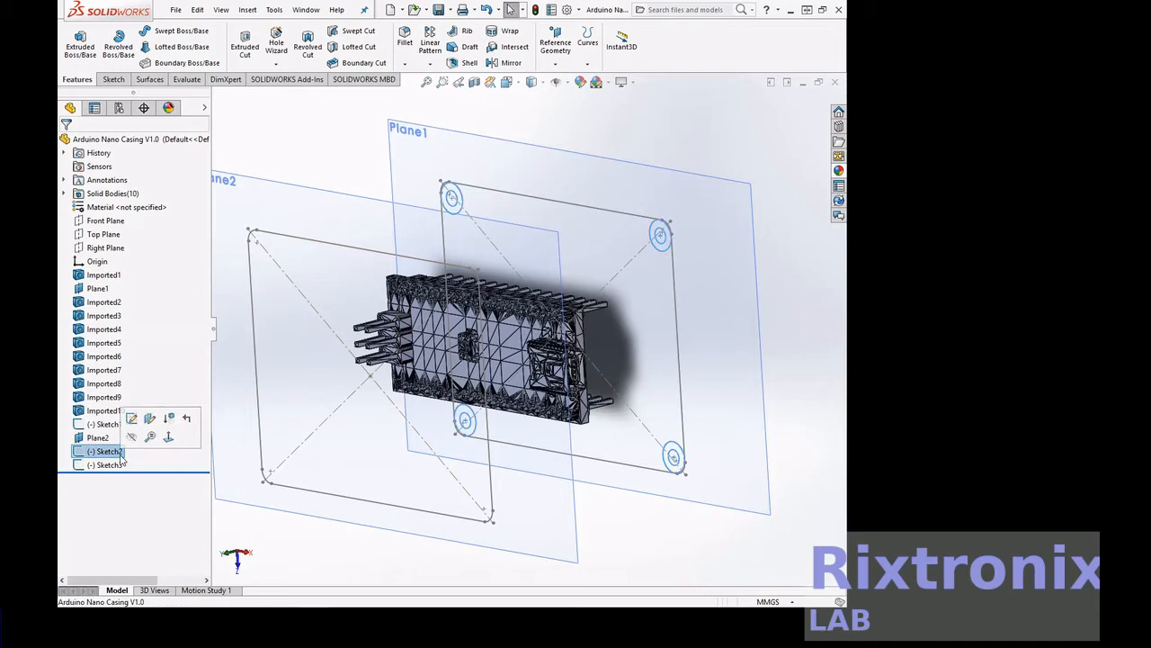
{"action": "left_click", "coordinate": [197, 10]}
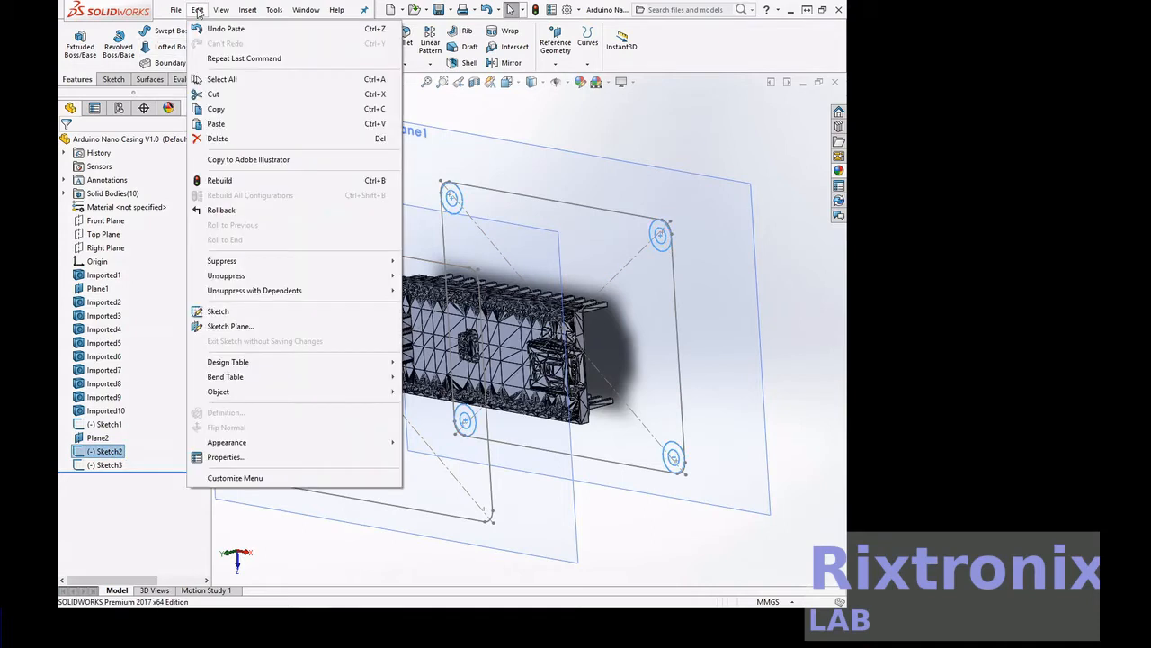
{"action": "left_click", "coordinate": [219, 110]}
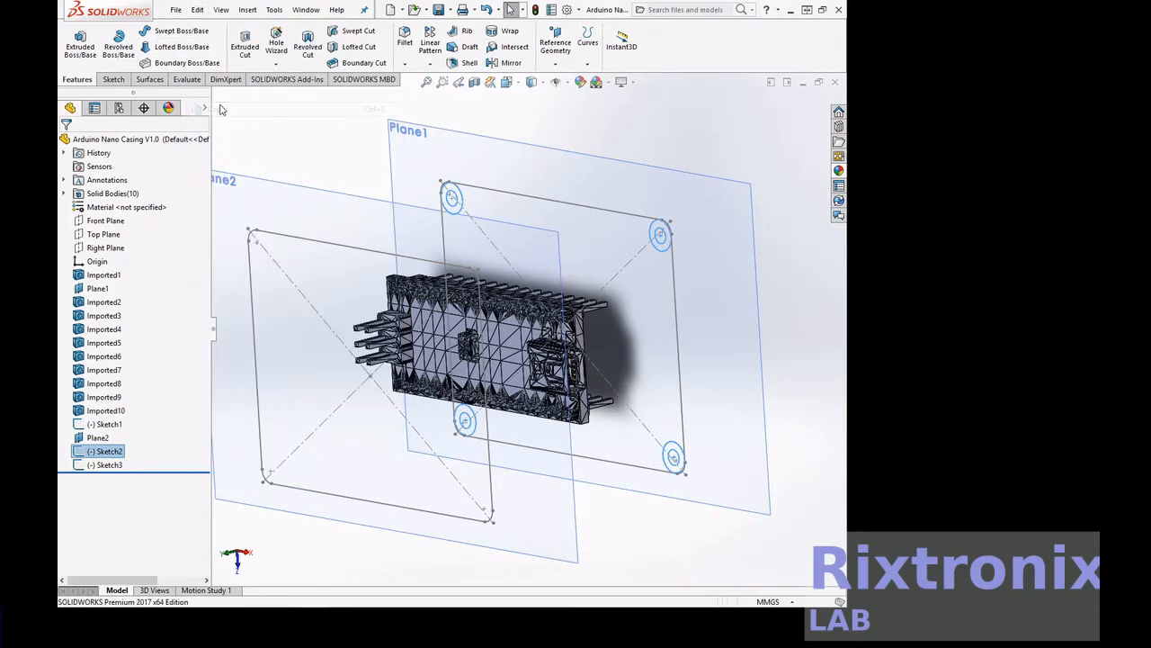
{"action": "left_click", "coordinate": [101, 438]}
{"action": "left_click", "coordinate": [198, 11]}
{"action": "left_click", "coordinate": [229, 124]}
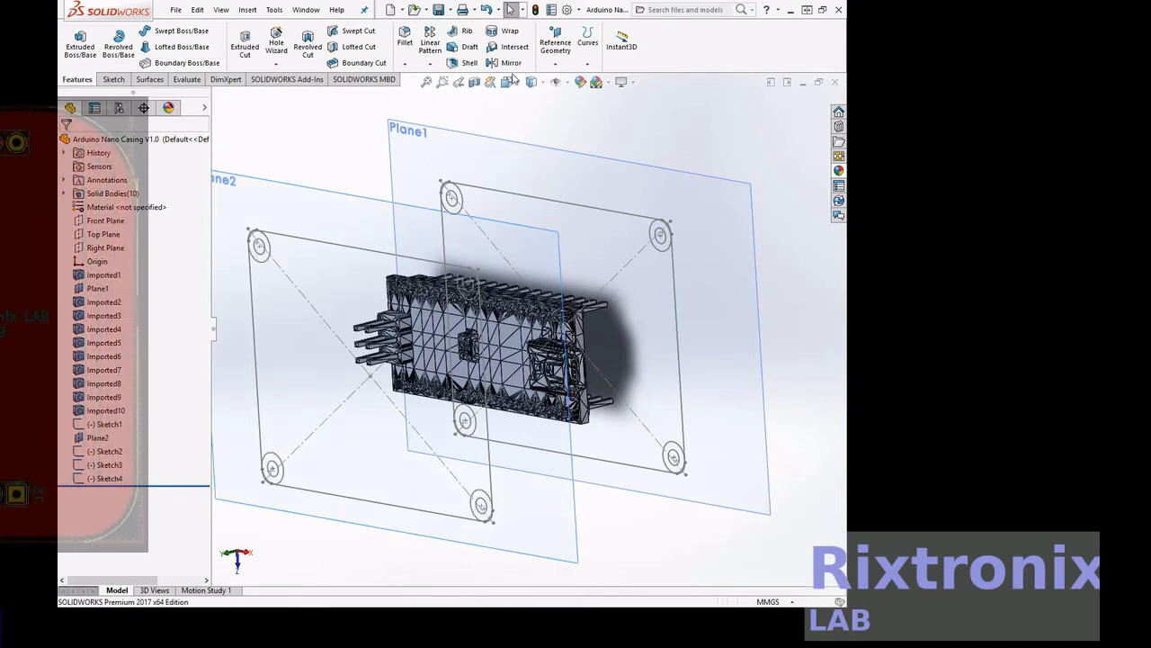
{"action": "right_click", "coordinate": [628, 99]}
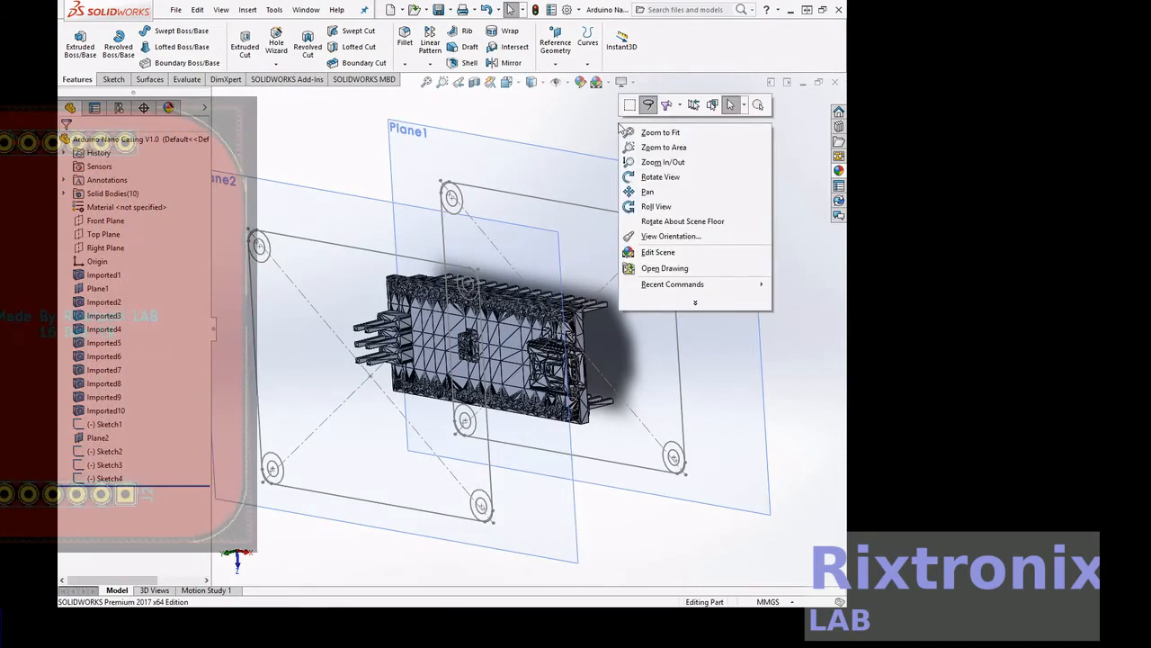
{"action": "left_click", "coordinate": [661, 177]}
{"action": "left_click_drag", "start_coordinate": [666, 171], "coordinate": [721, 152]}
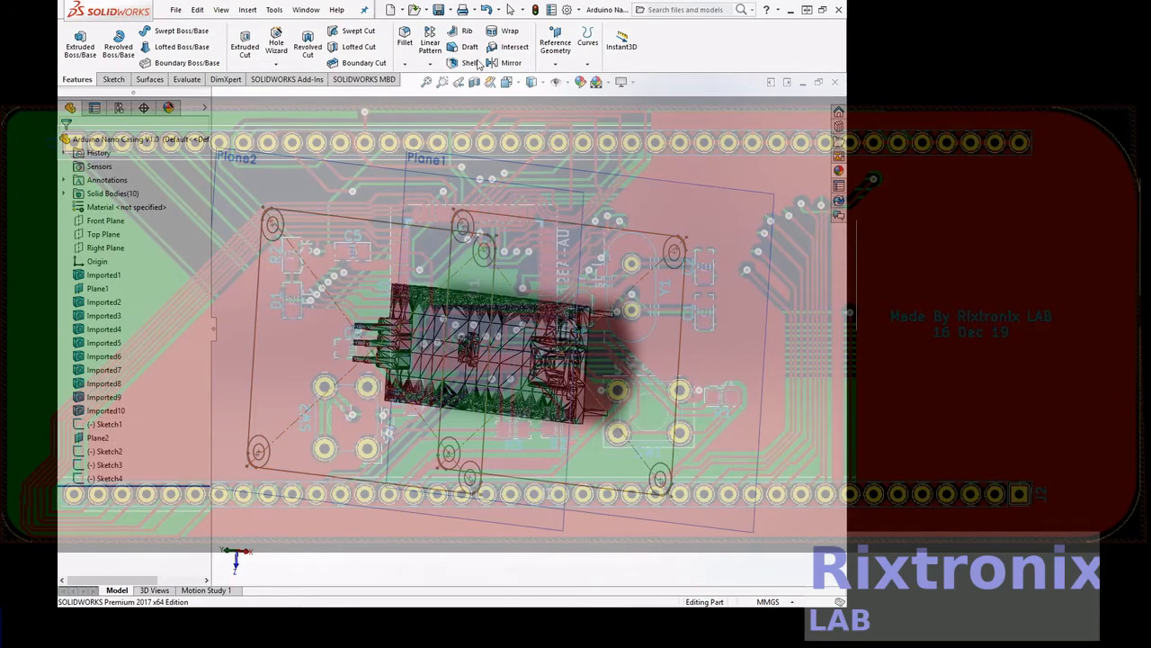
{"action": "left_click", "coordinate": [519, 84]}
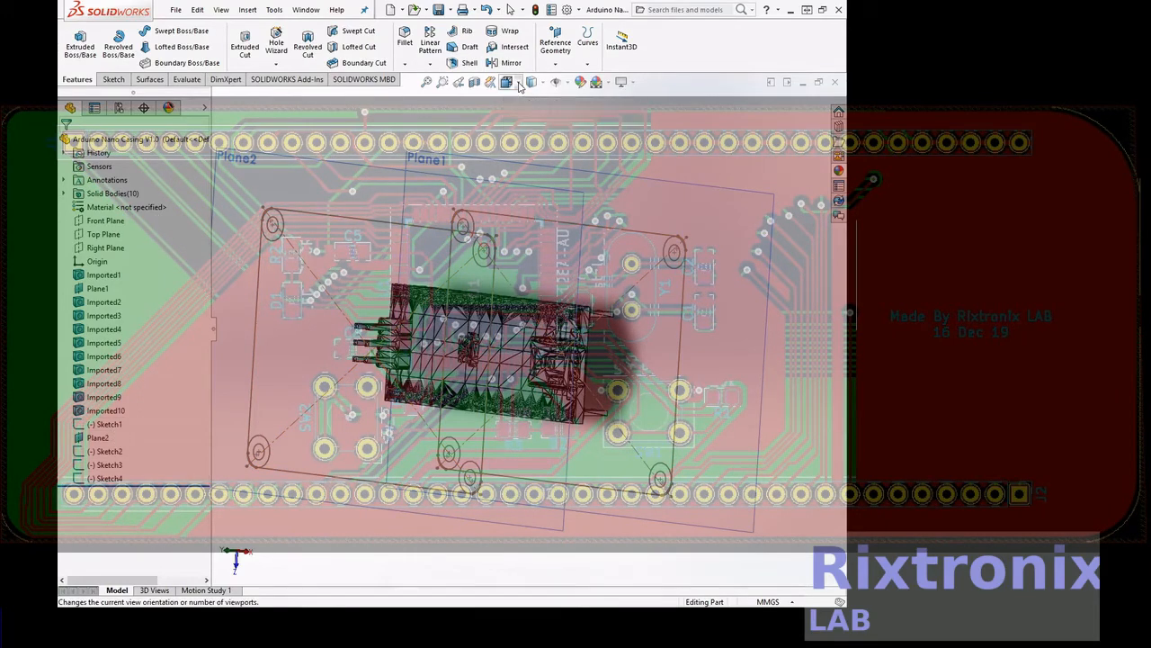
{"action": "left_click", "coordinate": [613, 281]}
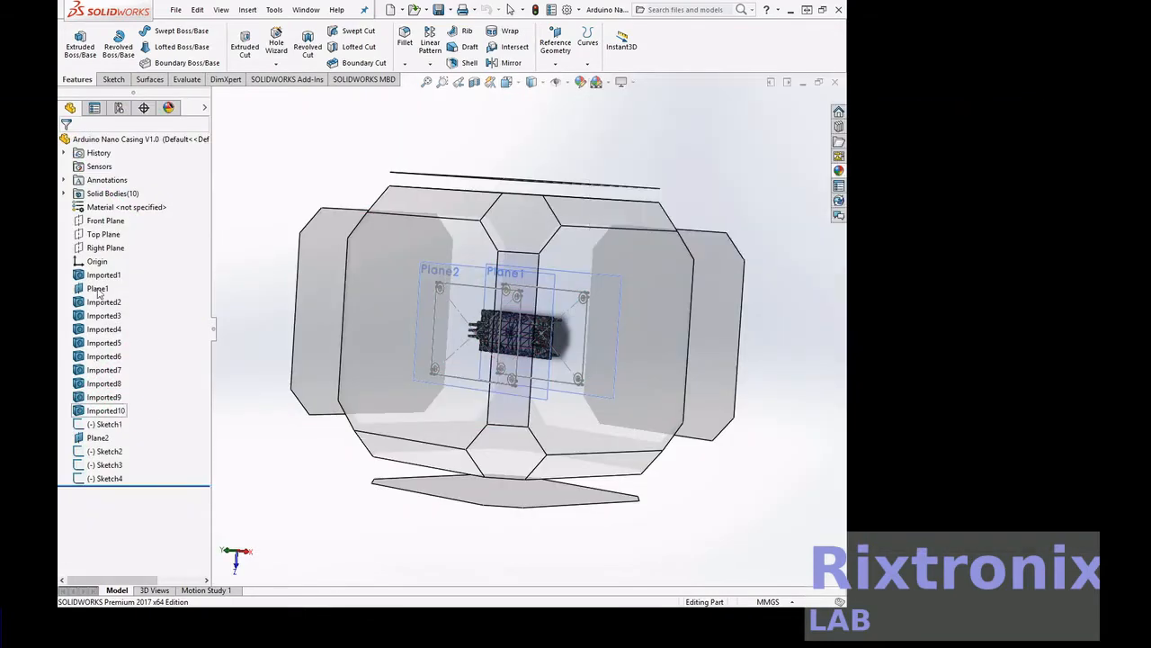
Start a new sketch on Plane1, viewed face-on and close up at the board's upper-left corner hole.
{"action": "left_click", "coordinate": [99, 289]}
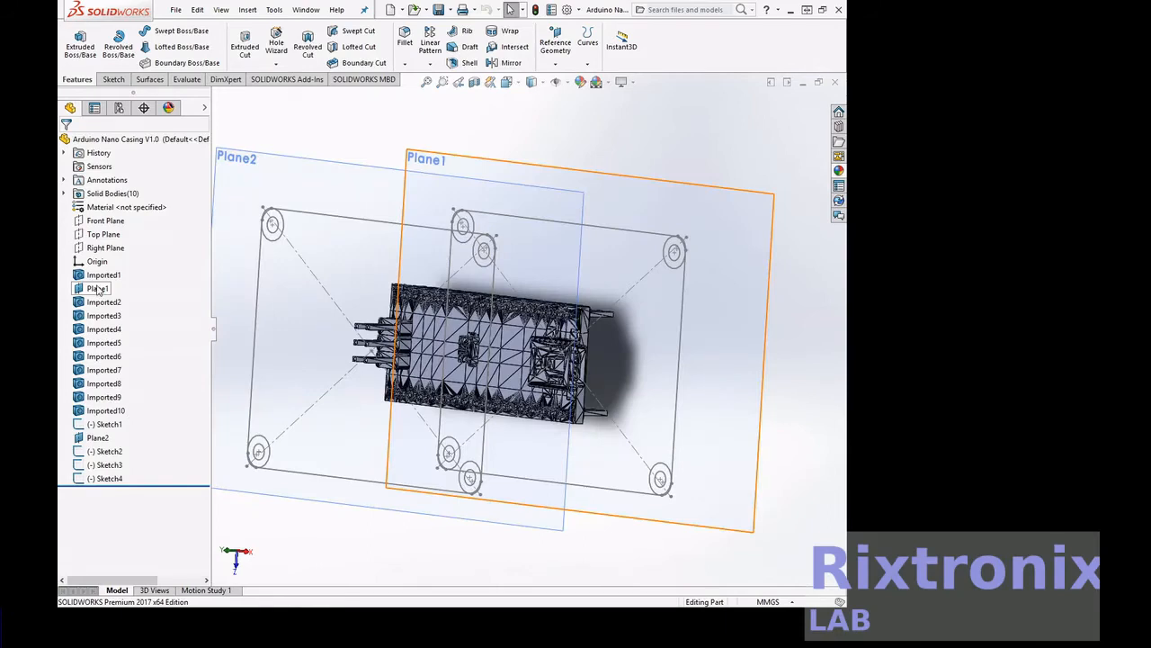
{"action": "right_click", "coordinate": [98, 290]}
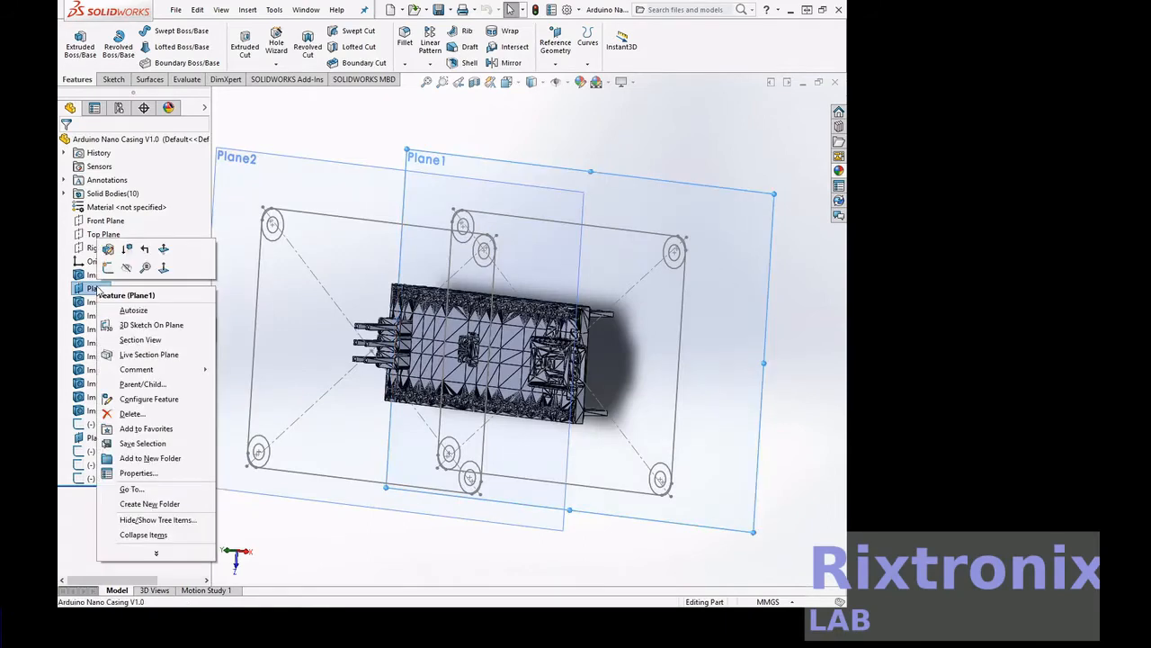
{"action": "left_click", "coordinate": [166, 271]}
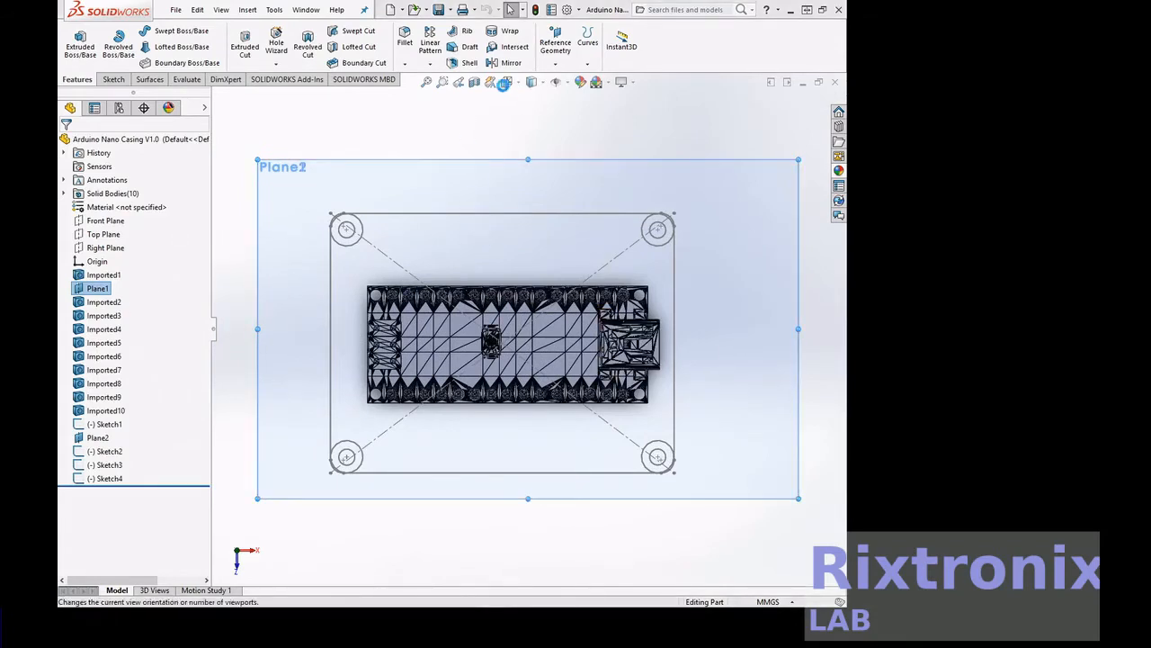
{"action": "left_click", "coordinate": [441, 81]}
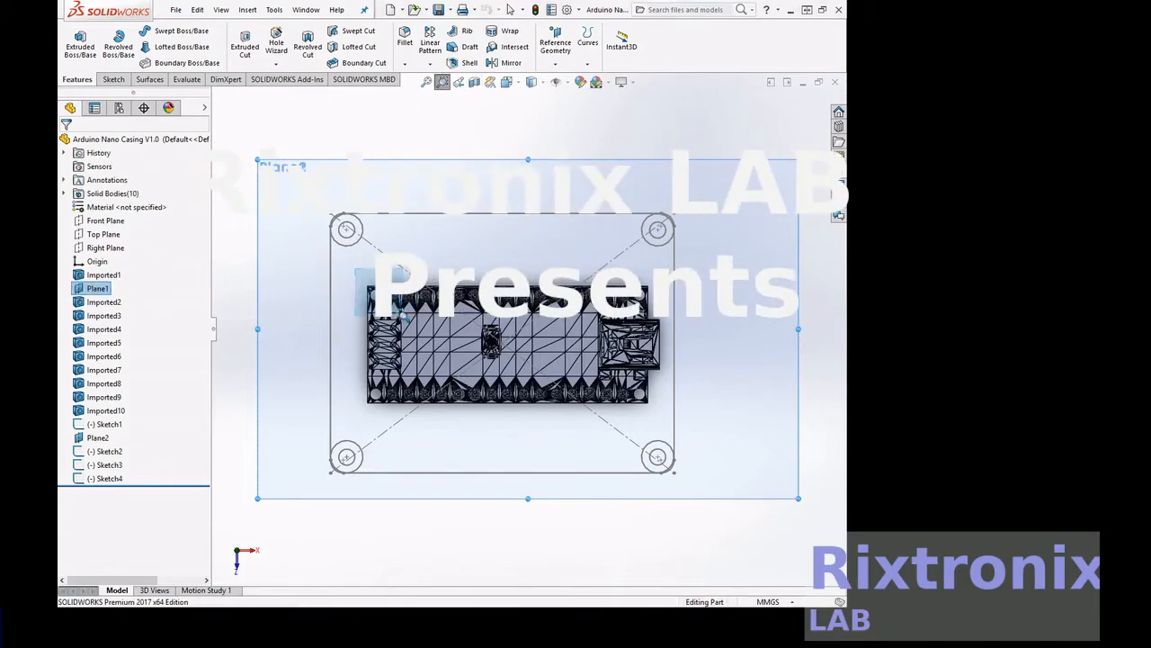
{"action": "left_click_drag", "start_coordinate": [403, 315], "coordinate": [402, 314]}
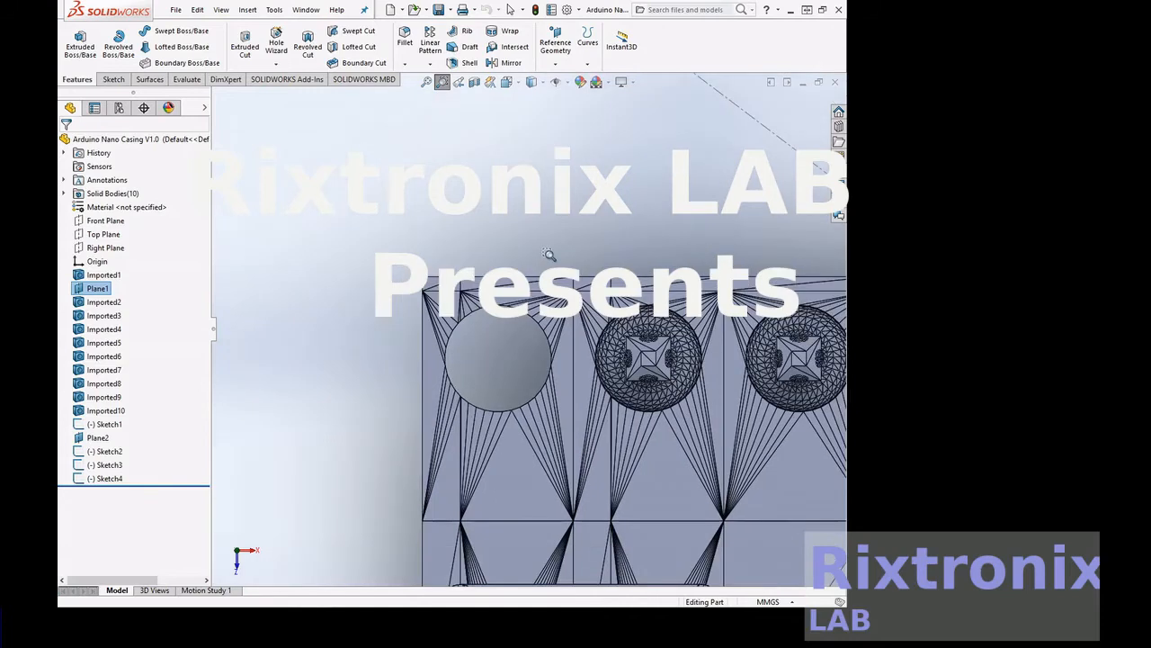
{"action": "scroll", "coordinate": [549, 255], "scroll_direction": "up", "scroll_amount": 1}
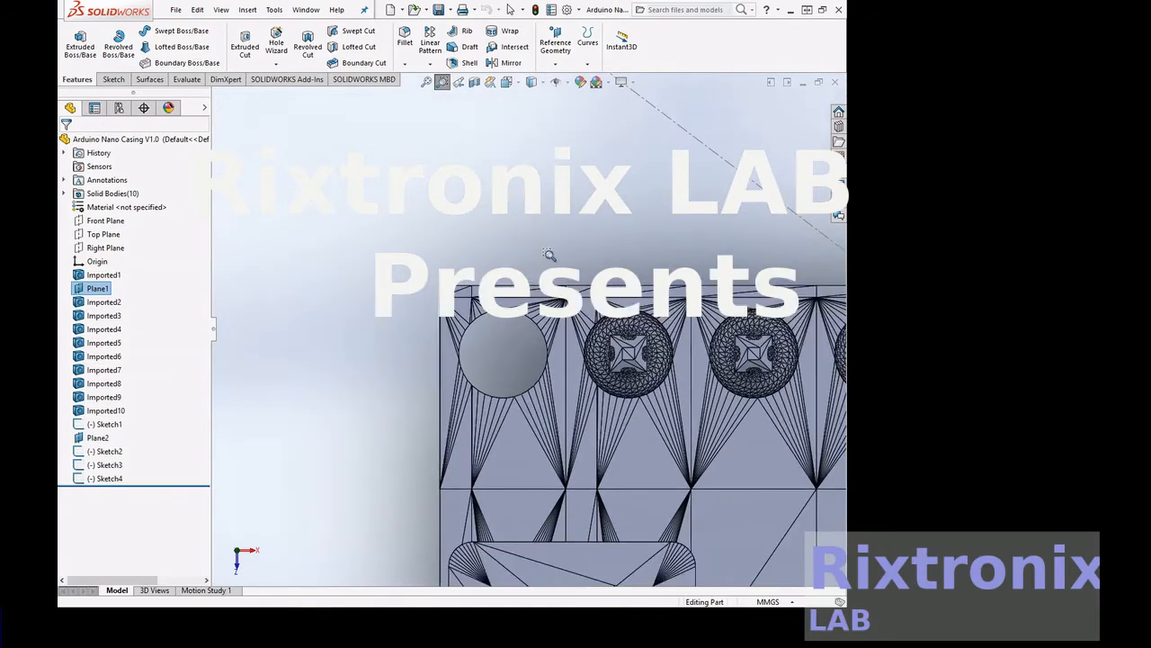
{"action": "left_click", "coordinate": [114, 79]}
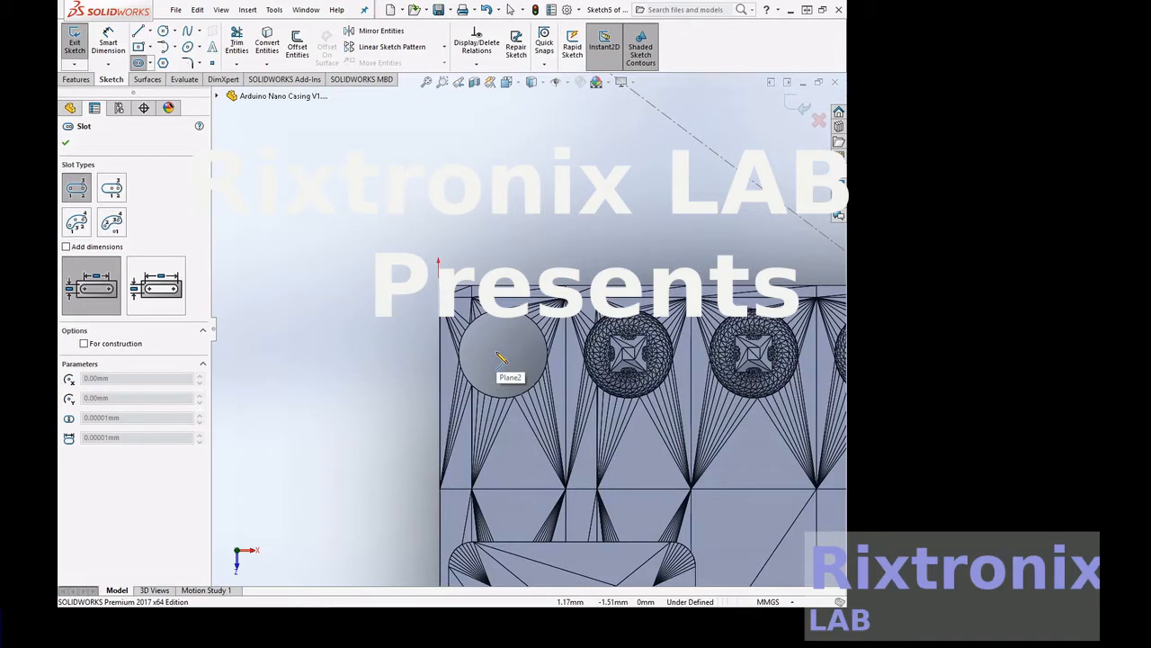
{"action": "left_click", "coordinate": [498, 351]}
{"action": "left_click", "coordinate": [586, 243]}
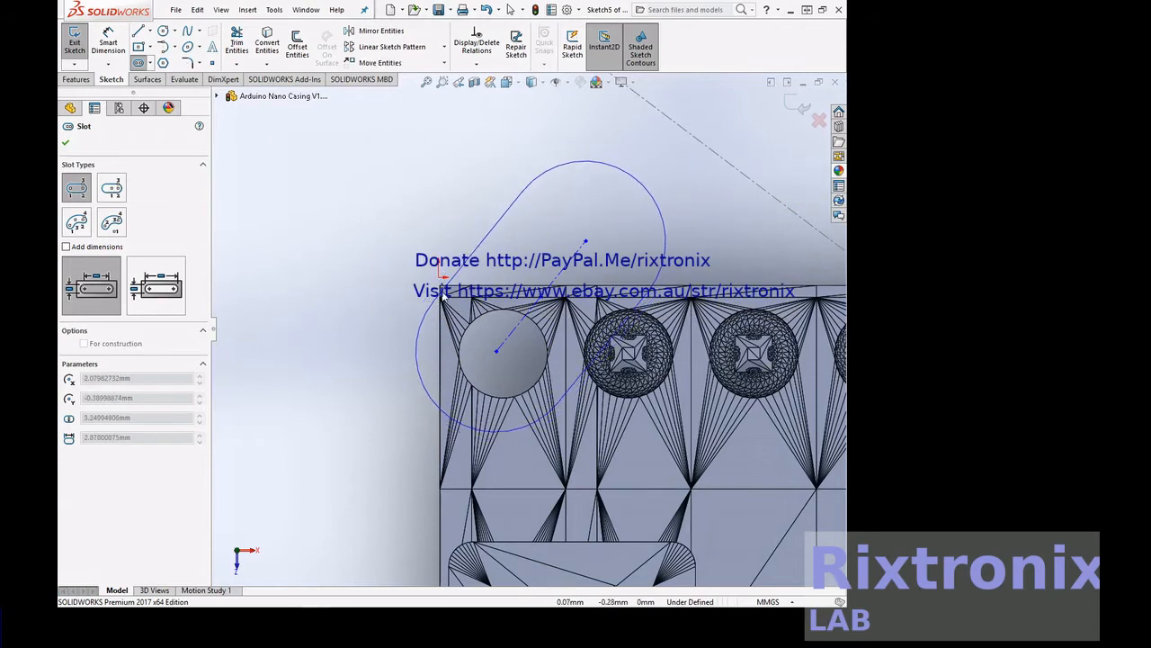
{"action": "key", "text": "Escape"}
{"action": "key", "text": "Escape"}
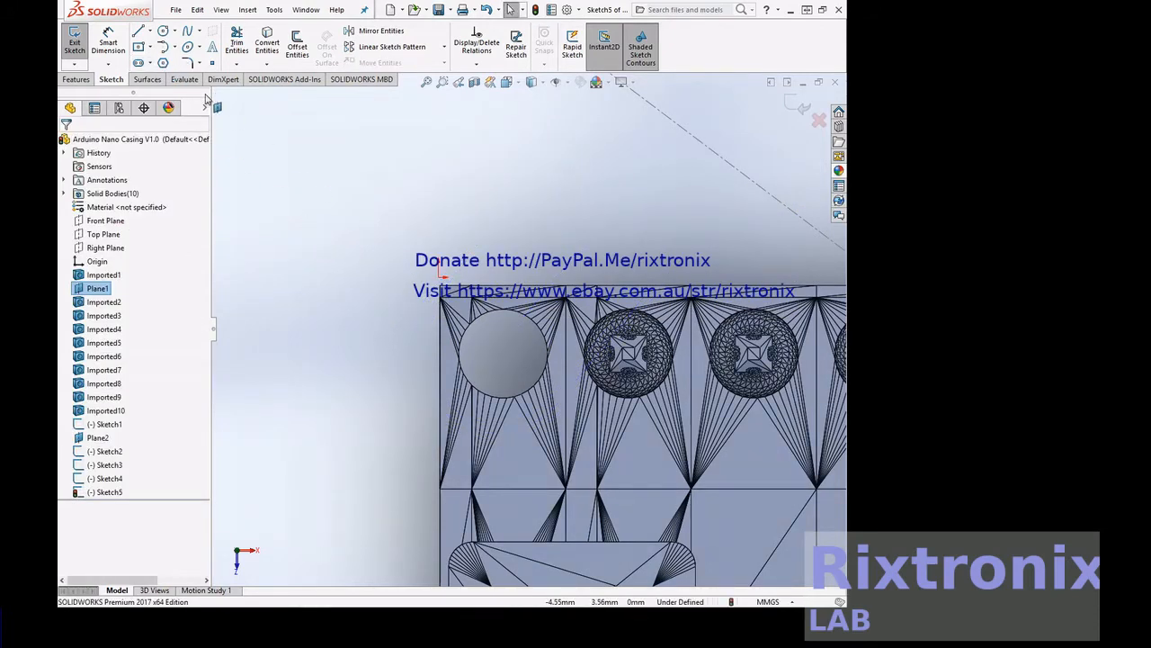
{"action": "left_click", "coordinate": [139, 63]}
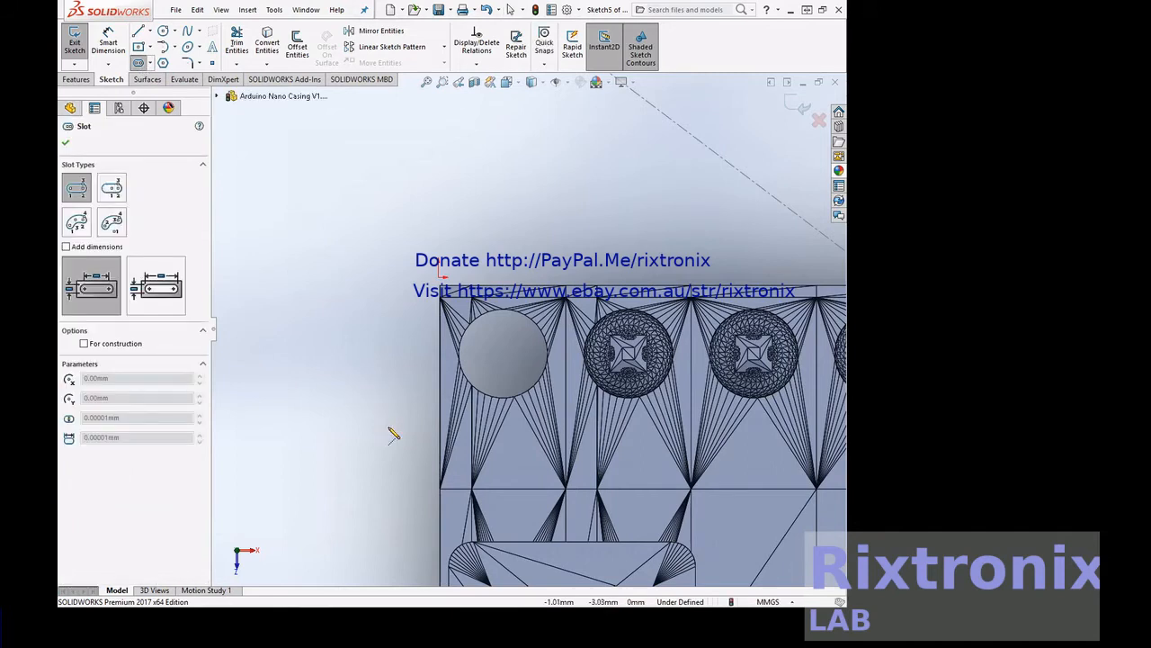
{"action": "left_click", "coordinate": [389, 425]}
{"action": "left_click", "coordinate": [600, 252]}
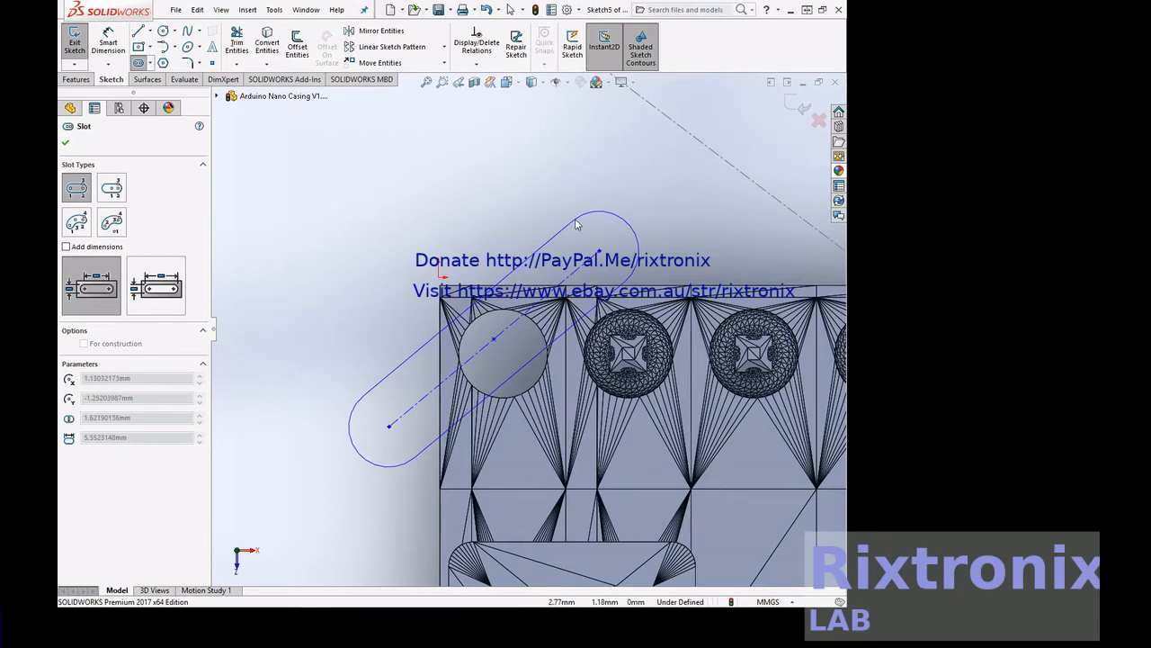
{"action": "left_click", "coordinate": [576, 221]}
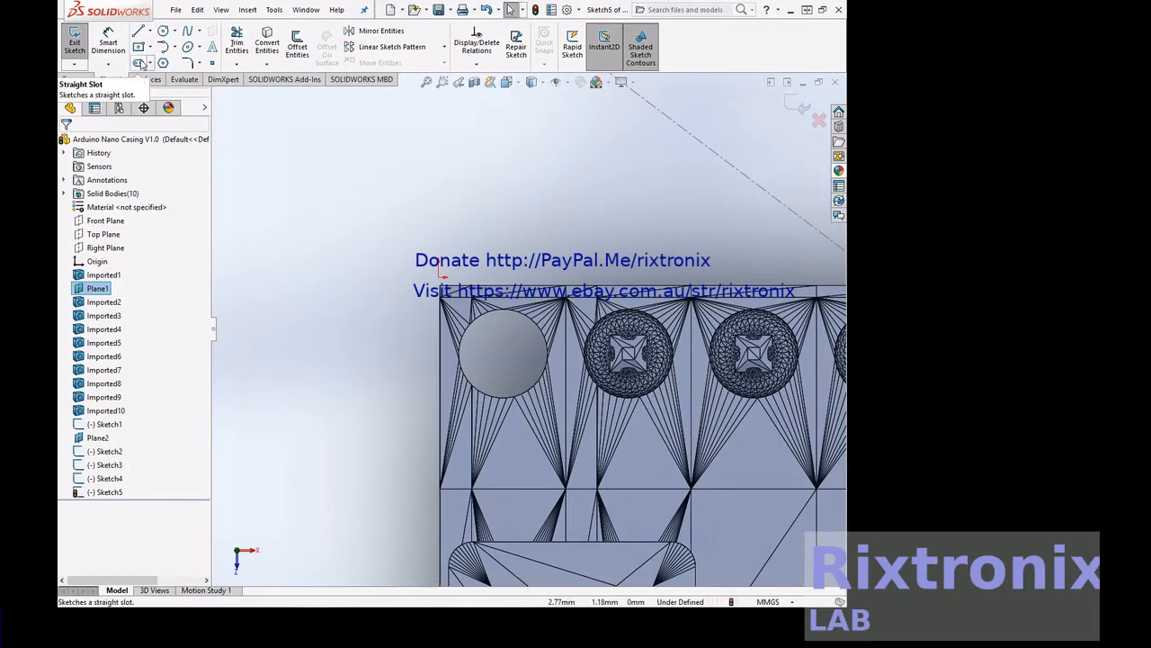
Sketch a vertical straight slot around the board's upper-left corner hole, about 5.4 mm between centres and 3.1 mm wide.
{"action": "key", "text": "Return"}
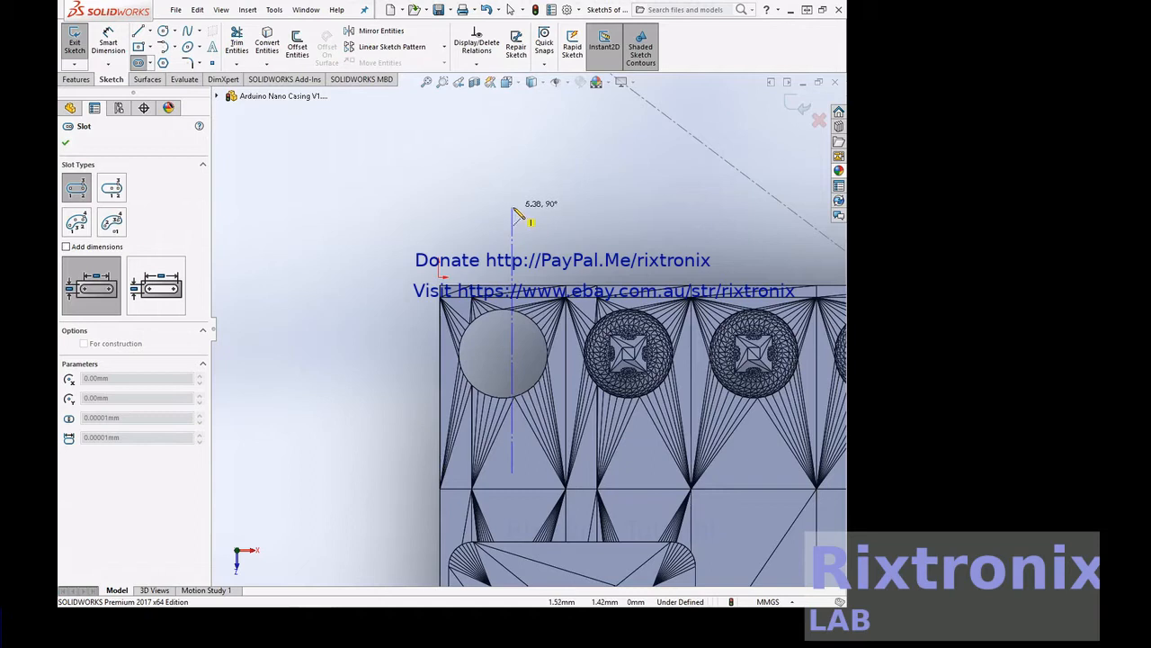
{"action": "left_click", "coordinate": [513, 209]}
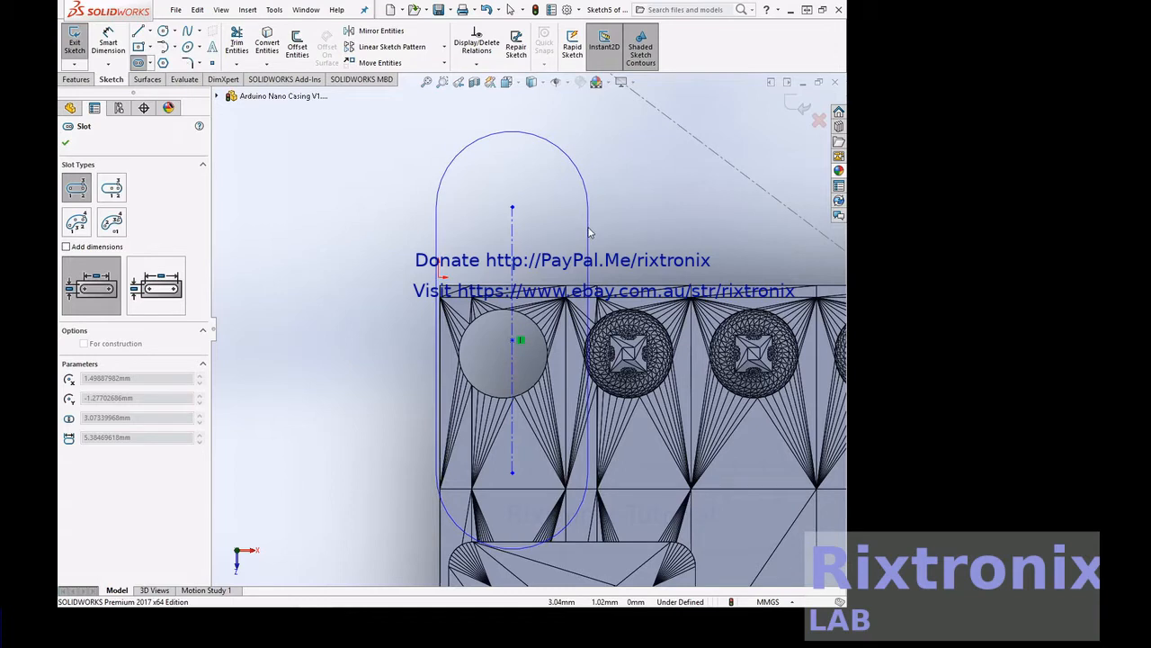
{"action": "left_click", "coordinate": [589, 233]}
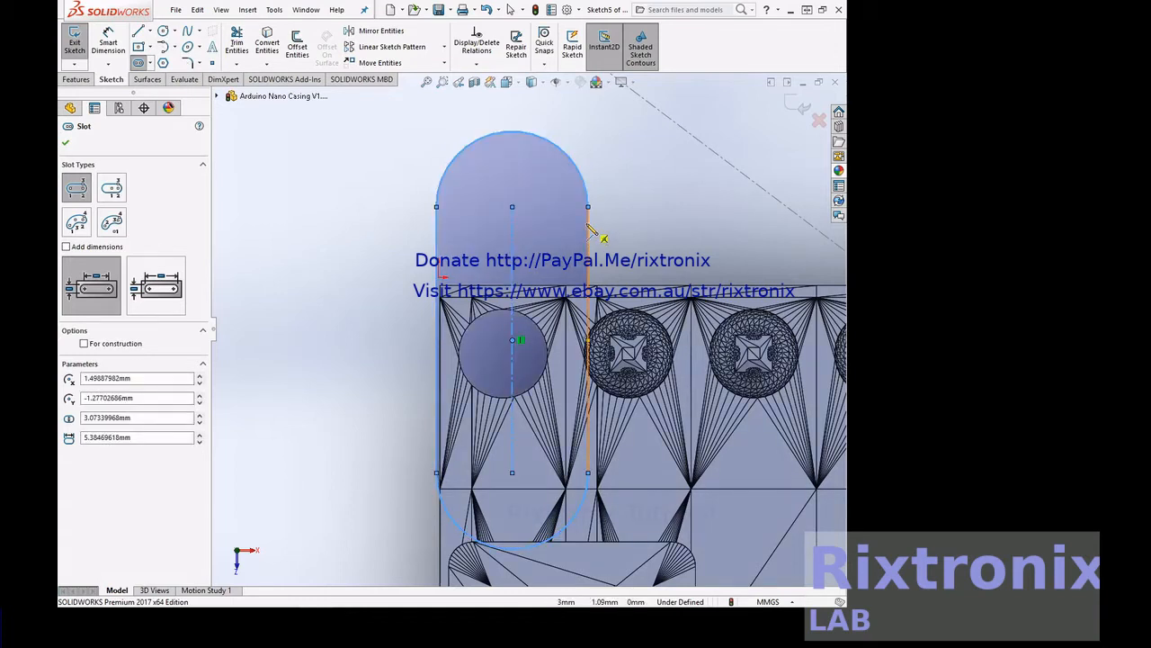
{"action": "key", "text": "Escape"}
Reposition and stretch the slot to about 6.9 mm between centres and 3.2 mm wide, and exit the sketch.
{"action": "mouse_move", "coordinate": [516, 341]}
{"action": "left_mouse_down"}
{"action": "mouse_move", "coordinate": [491, 339]}
{"action": "mouse_move", "coordinate": [521, 339]}
{"action": "mouse_move", "coordinate": [509, 342]}
{"action": "left_mouse_up"}
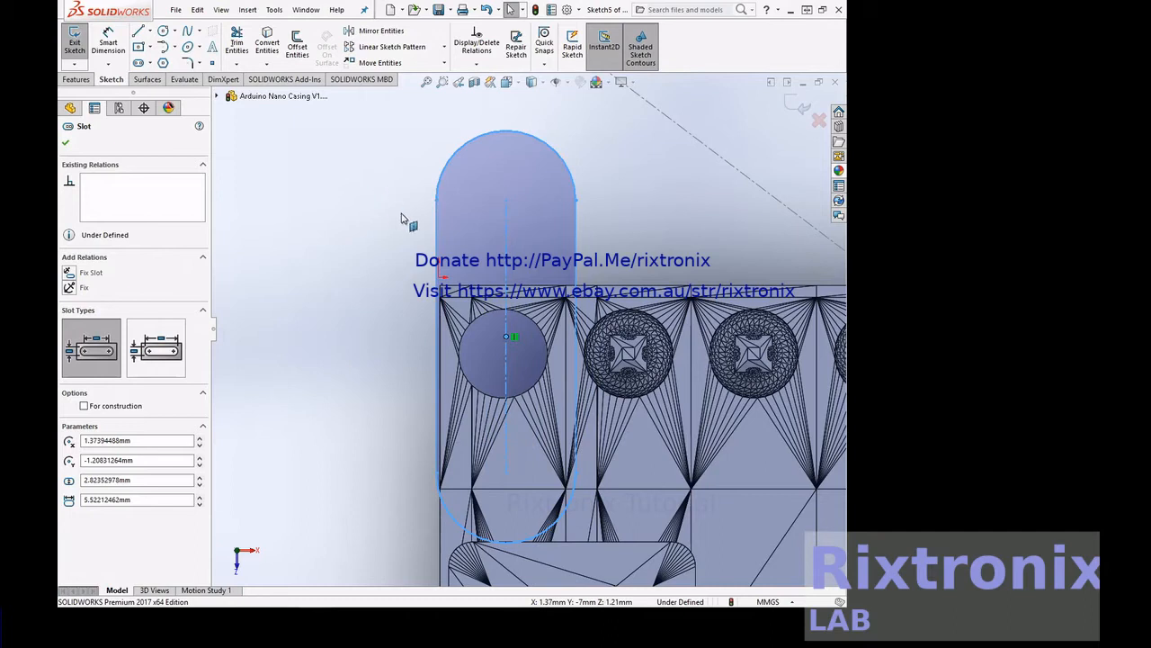
{"action": "left_click", "coordinate": [65, 143]}
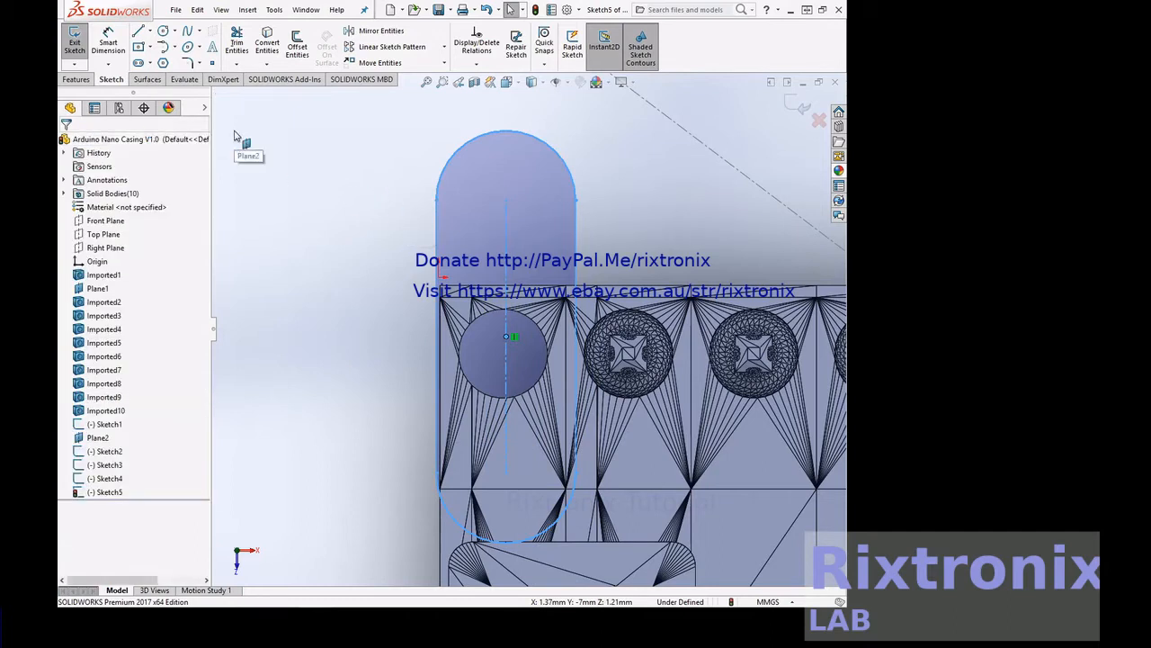
{"action": "left_click", "coordinate": [338, 236]}
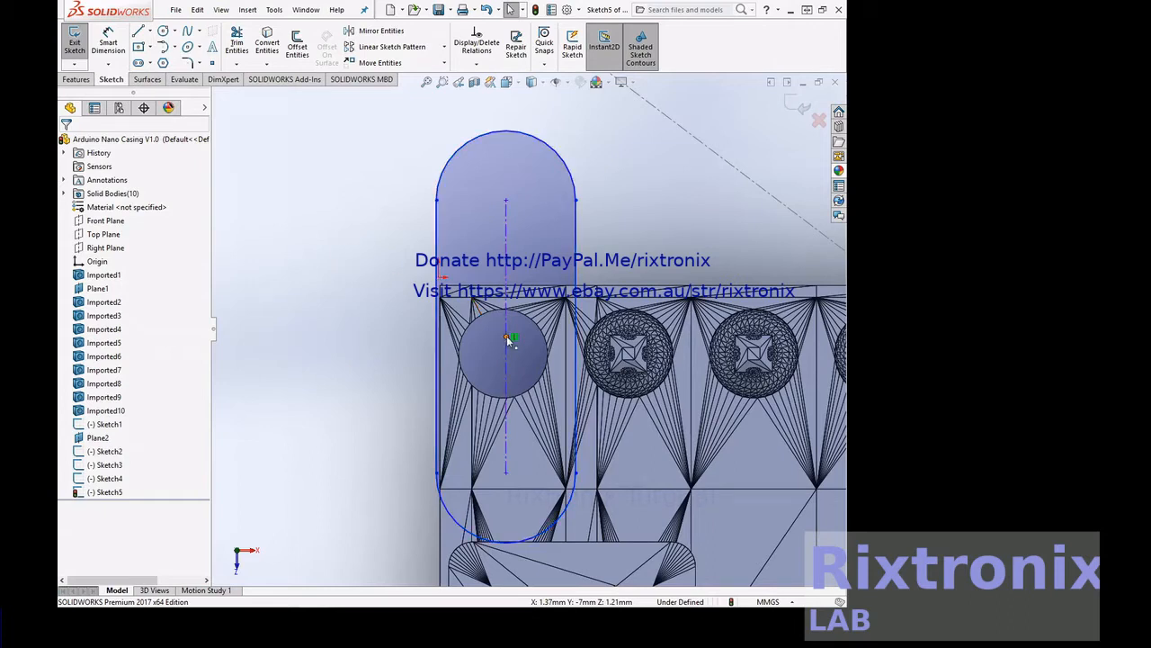
{"action": "mouse_move", "coordinate": [510, 340]}
{"action": "left_mouse_down"}
{"action": "mouse_move", "coordinate": [472, 337]}
{"action": "mouse_move", "coordinate": [508, 335]}
{"action": "left_mouse_up"}
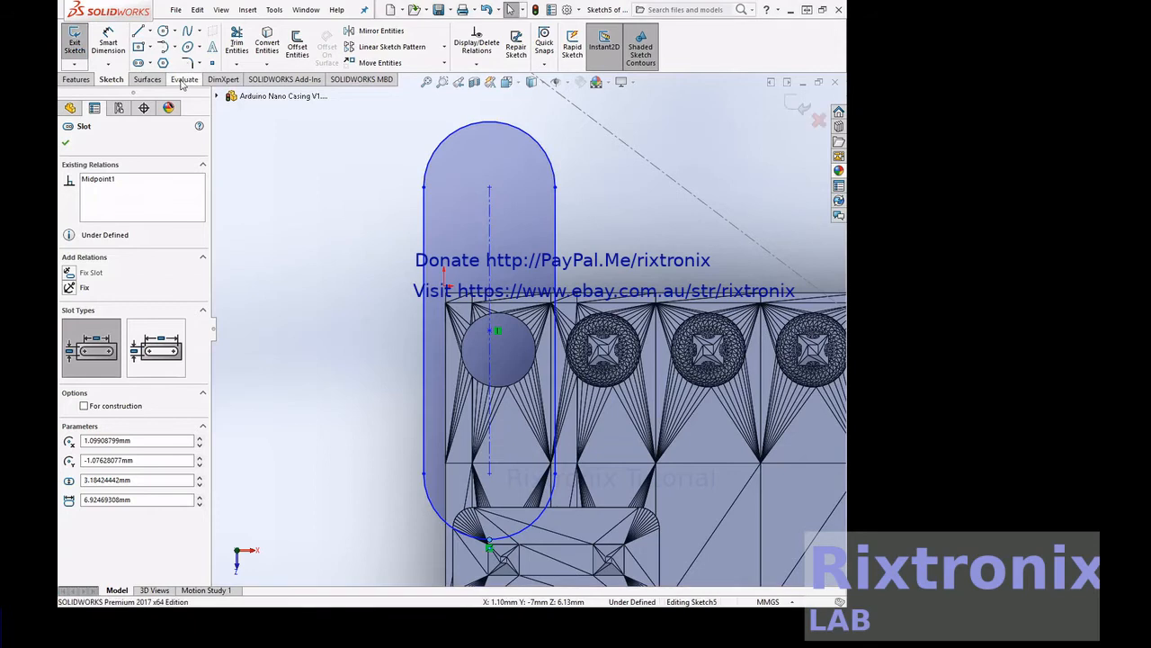
{"action": "left_click", "coordinate": [75, 45]}
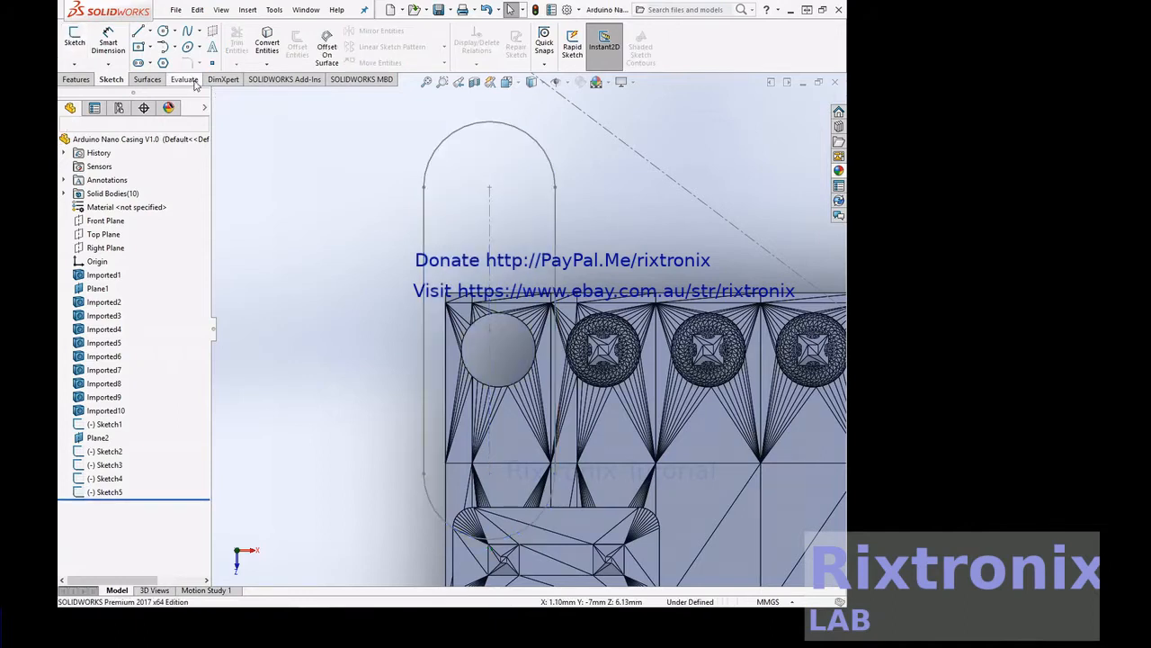
Measure the length of the slot's straight side nearest the first header pin.
{"action": "left_click", "coordinate": [186, 80]}
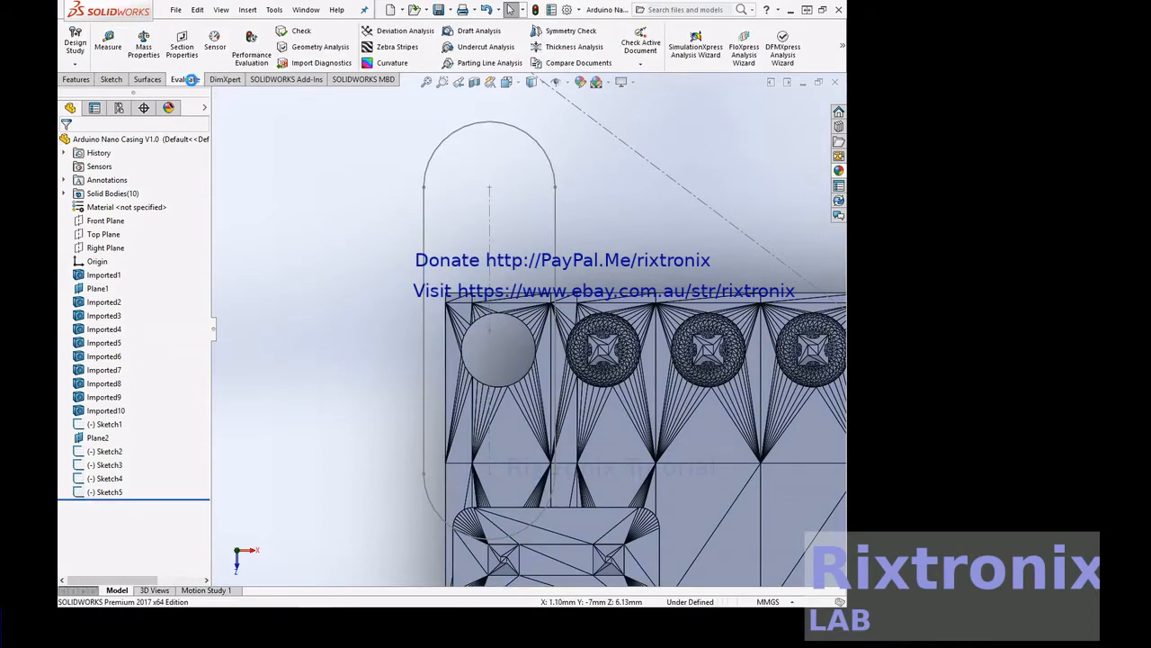
{"action": "left_click", "coordinate": [548, 352]}
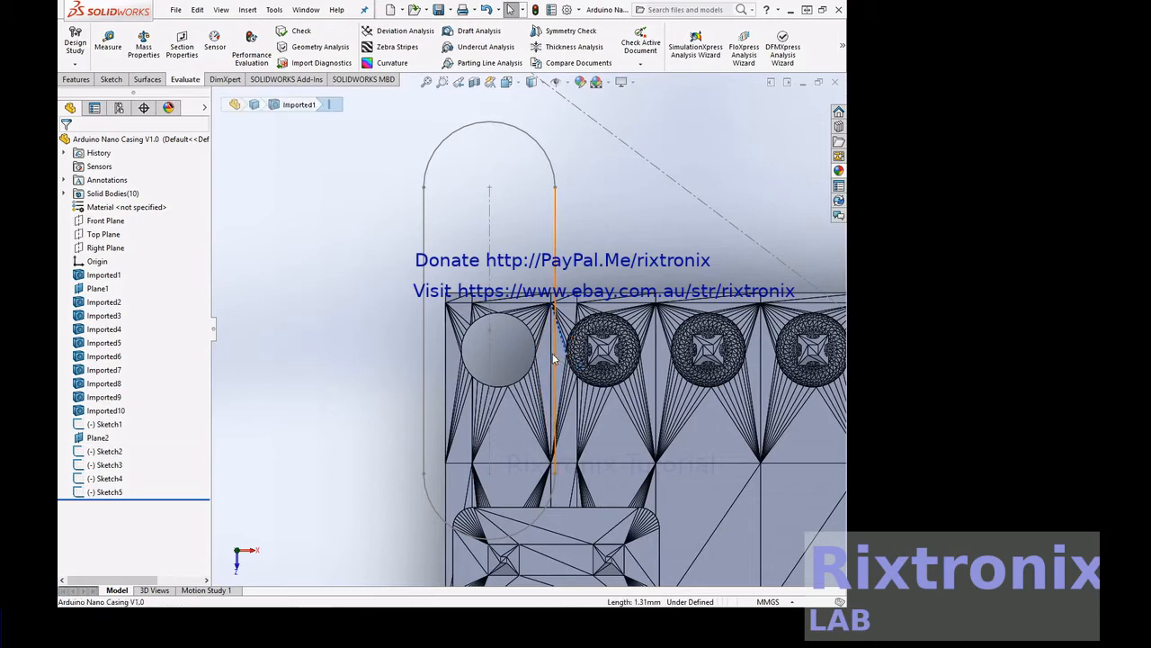
{"action": "left_click", "coordinate": [553, 358]}
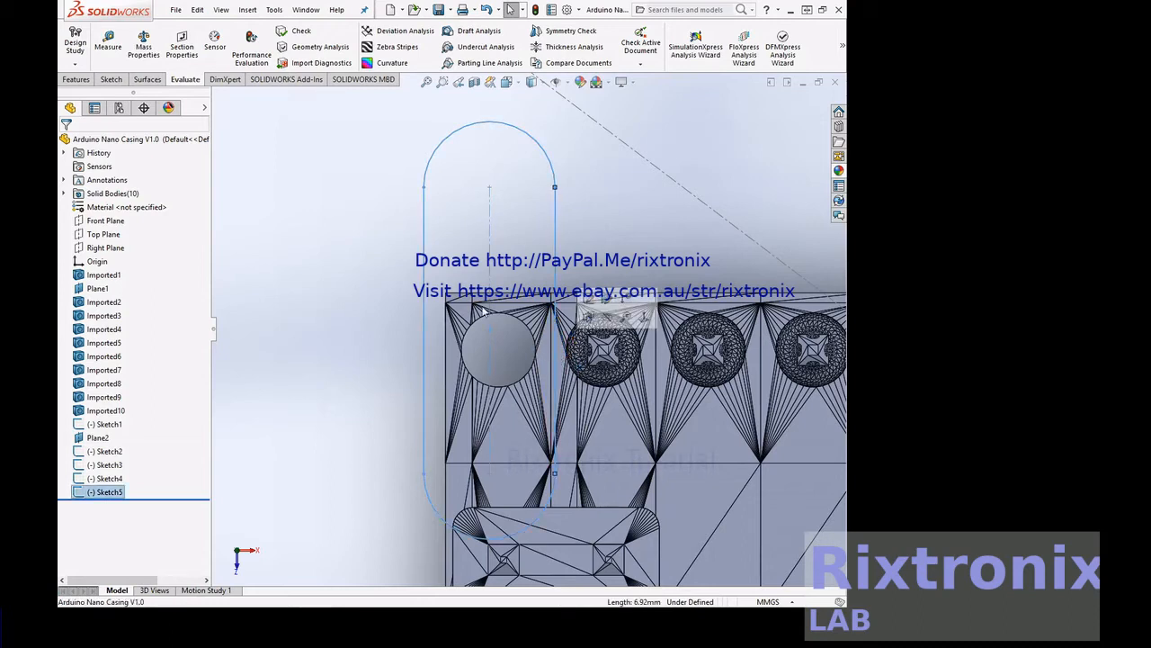
{"action": "left_click", "coordinate": [108, 43]}
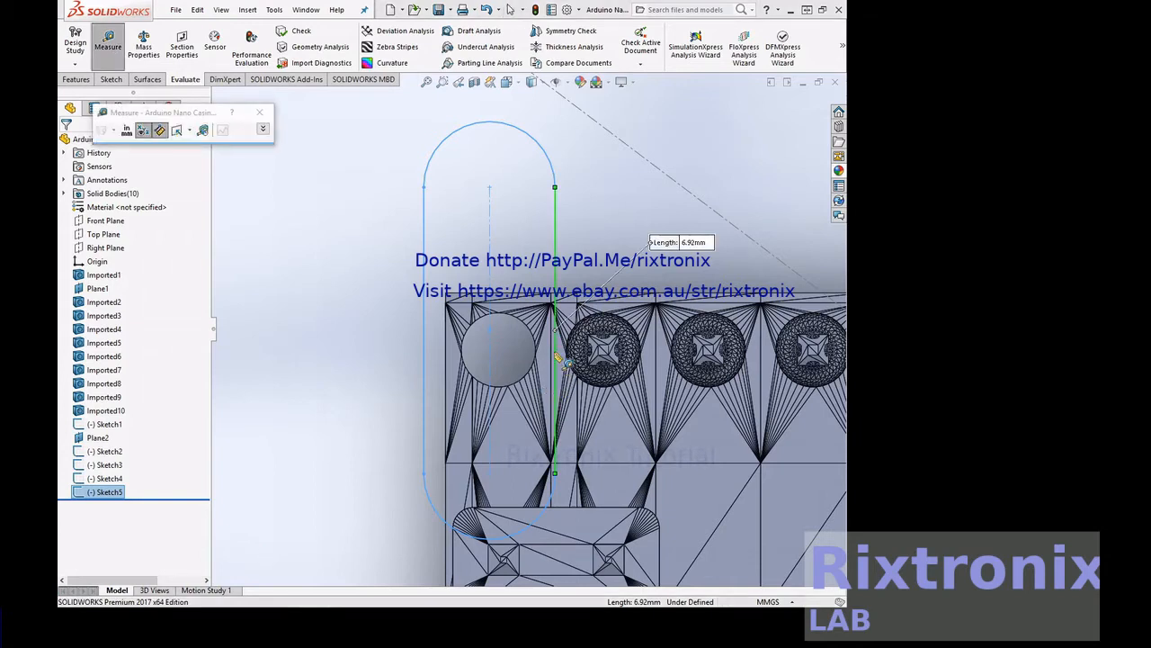
Measure the distance from the slot's straight side to the edge of the neighbouring first header pin.
{"action": "left_click", "coordinate": [564, 357]}
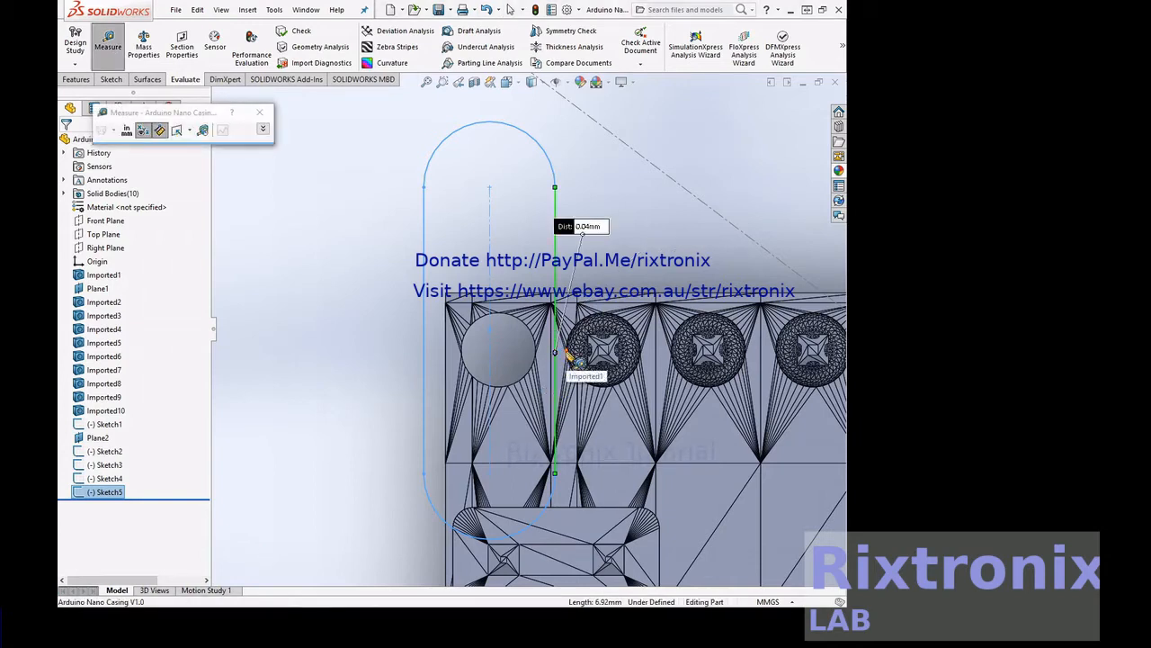
{"action": "left_click", "coordinate": [566, 355]}
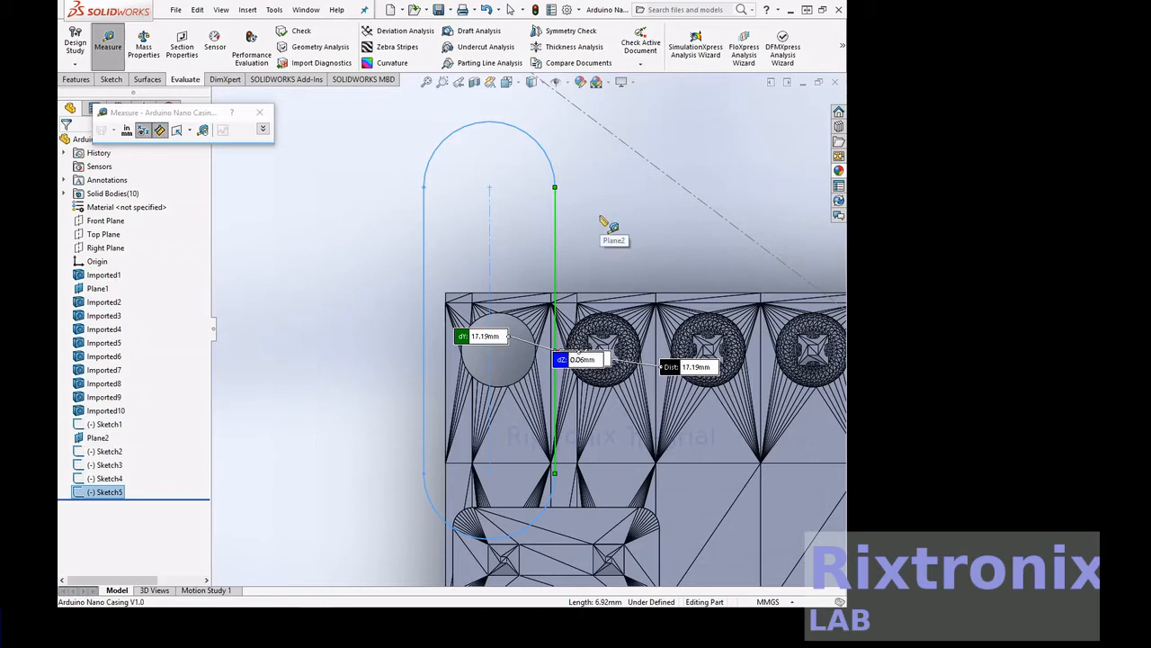
{"action": "key", "text": "Escape"}
{"action": "left_click", "coordinate": [108, 40]}
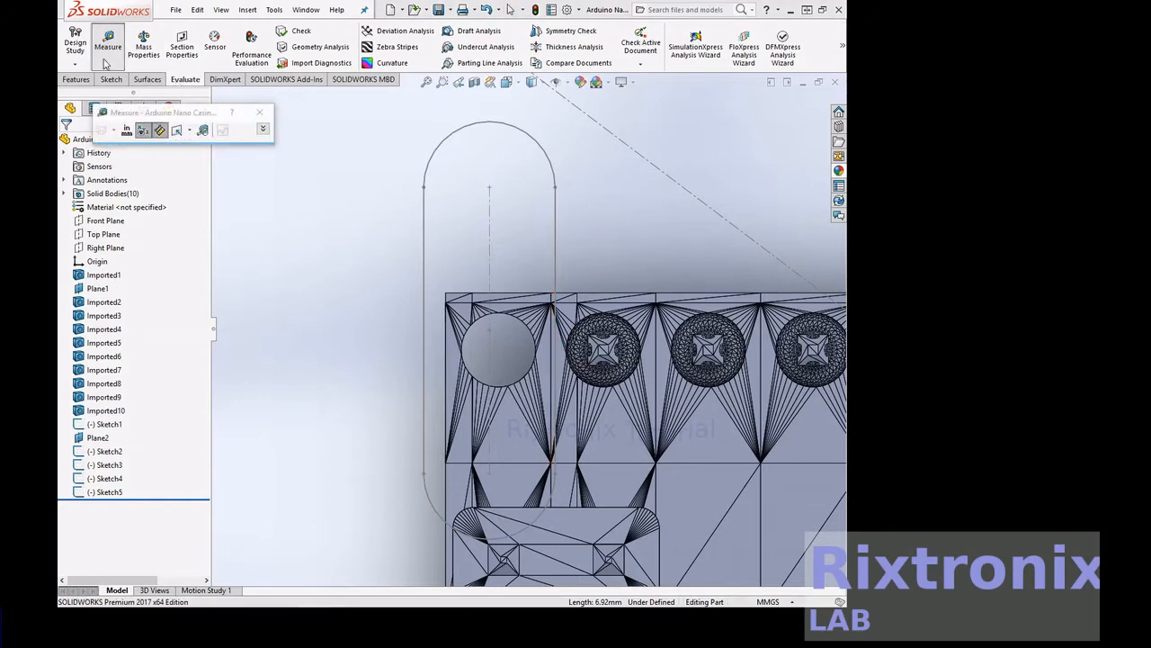
{"action": "left_click", "coordinate": [557, 354]}
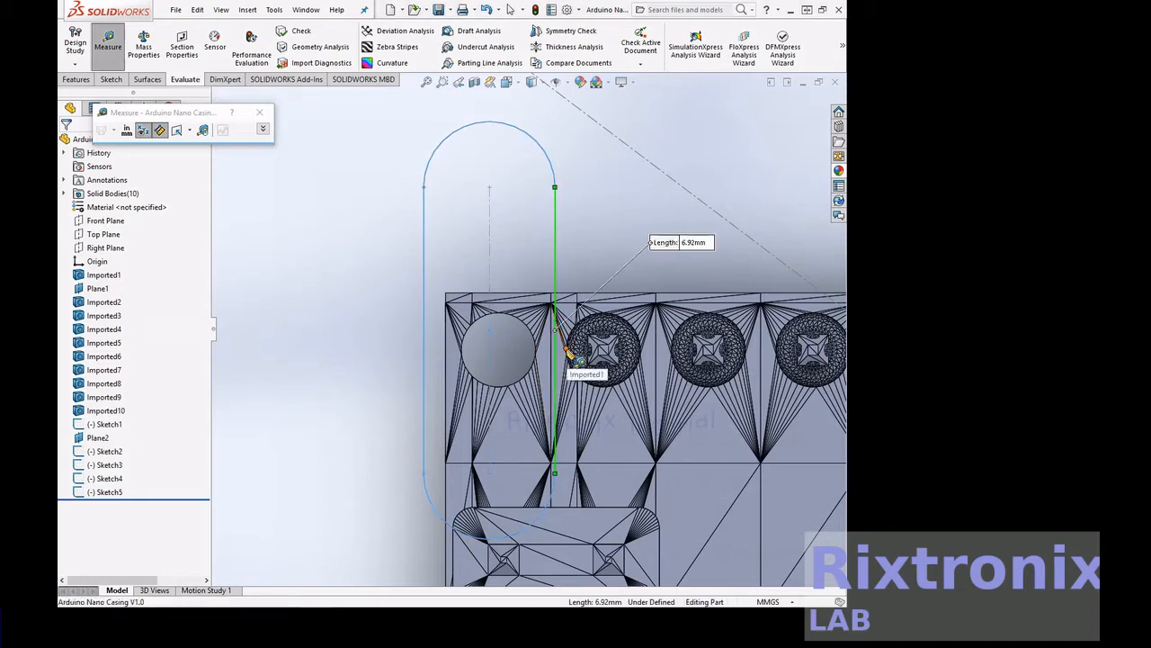
{"action": "left_click", "coordinate": [565, 349]}
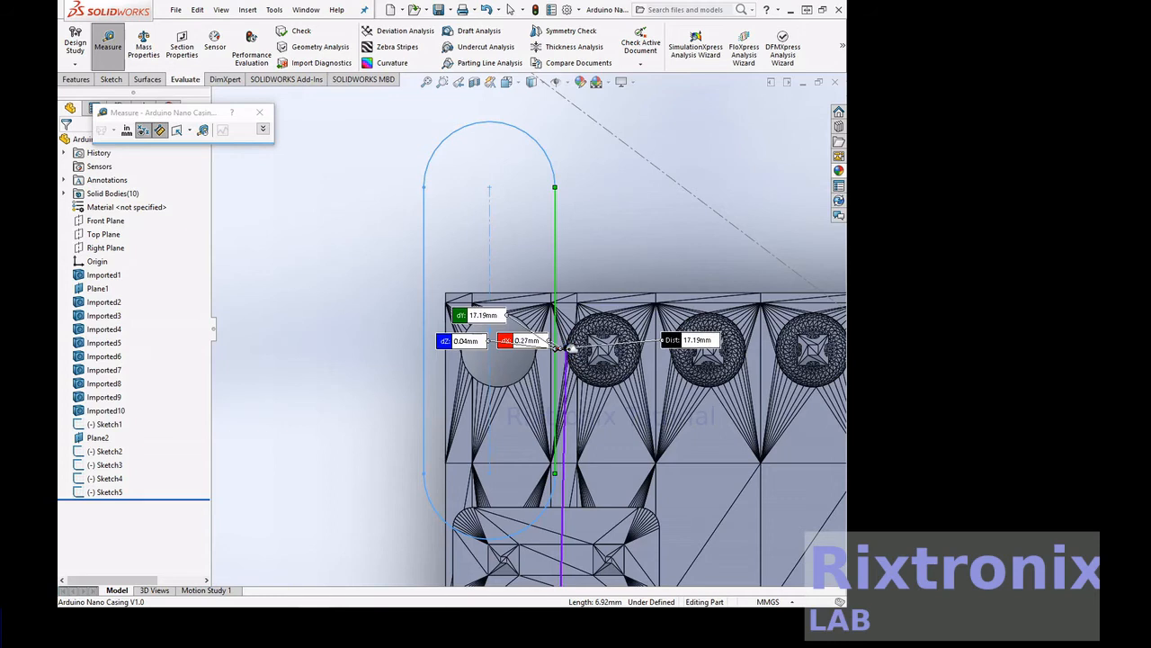
{"action": "key", "text": "Escape"}
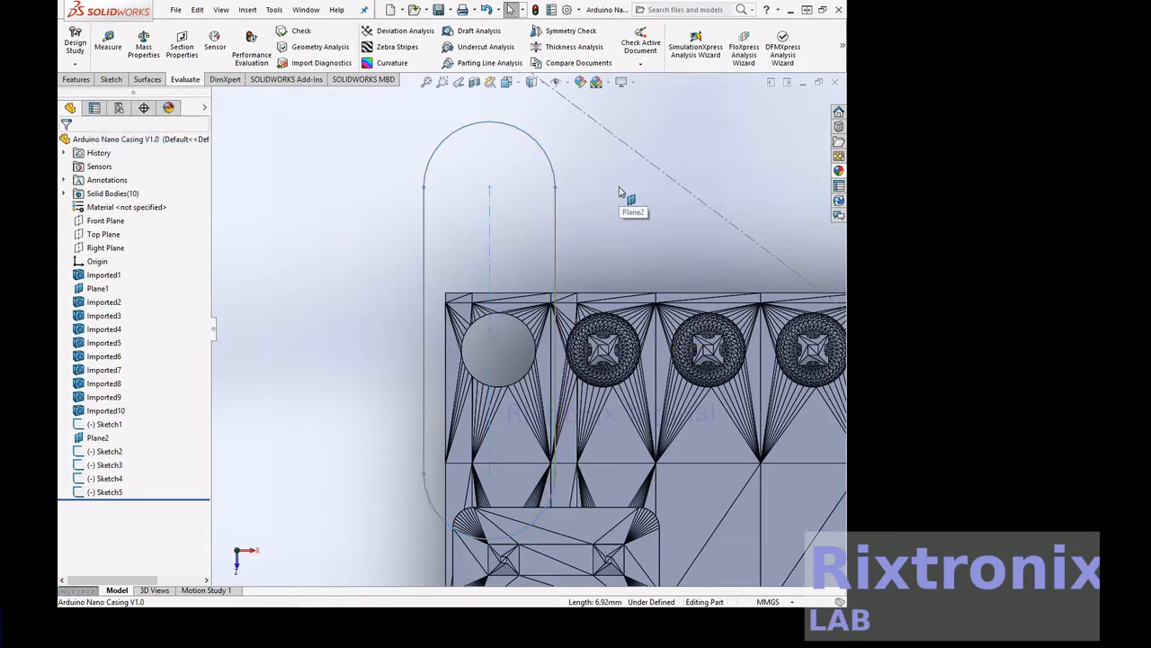
Reopen the slot sketch Sketch5 for editing and copy the whole slot.
{"action": "scroll", "coordinate": [619, 186], "scroll_direction": "up", "scroll_amount": 4}
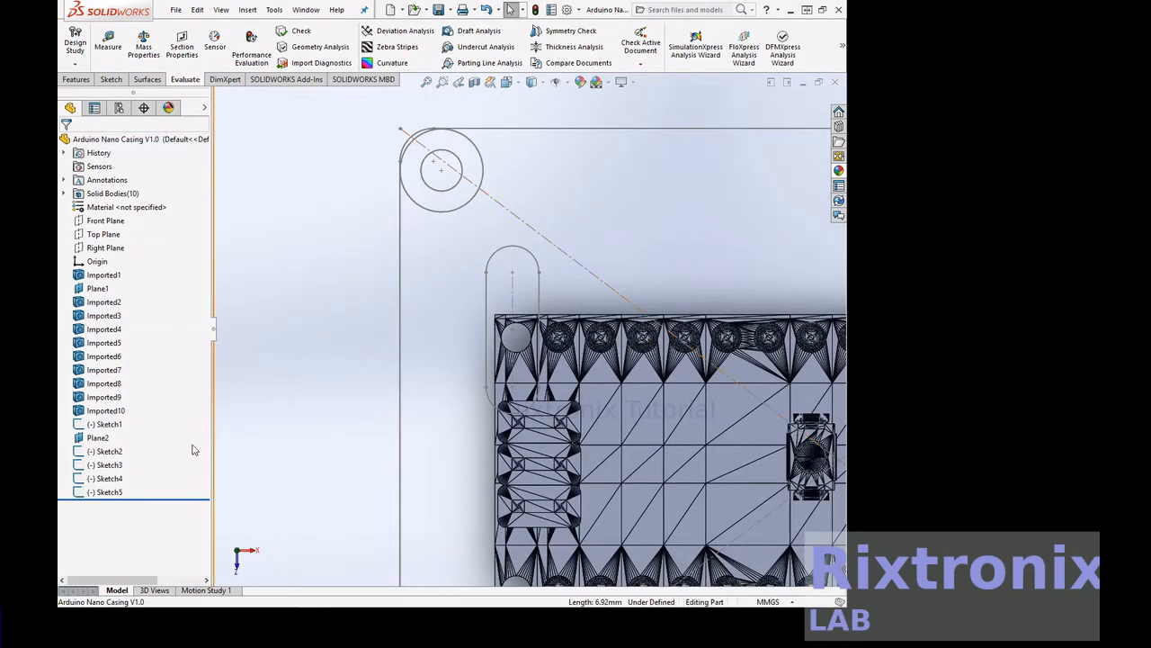
{"action": "left_click", "coordinate": [121, 490]}
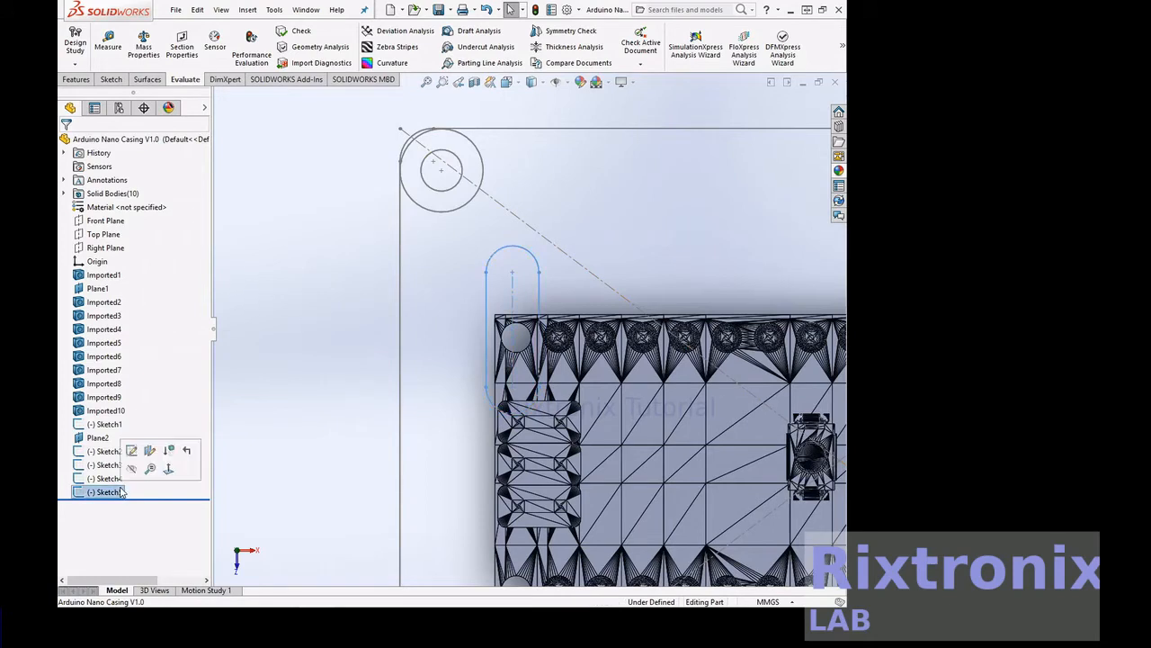
{"action": "left_click", "coordinate": [131, 451]}
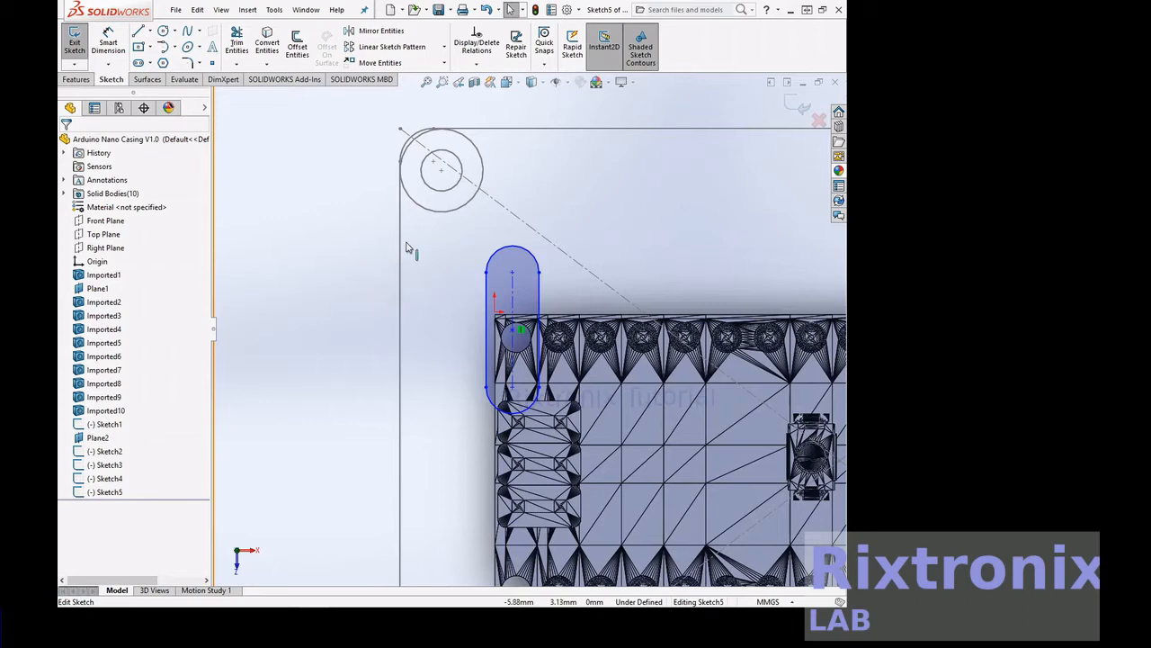
{"action": "left_click", "coordinate": [197, 9]}
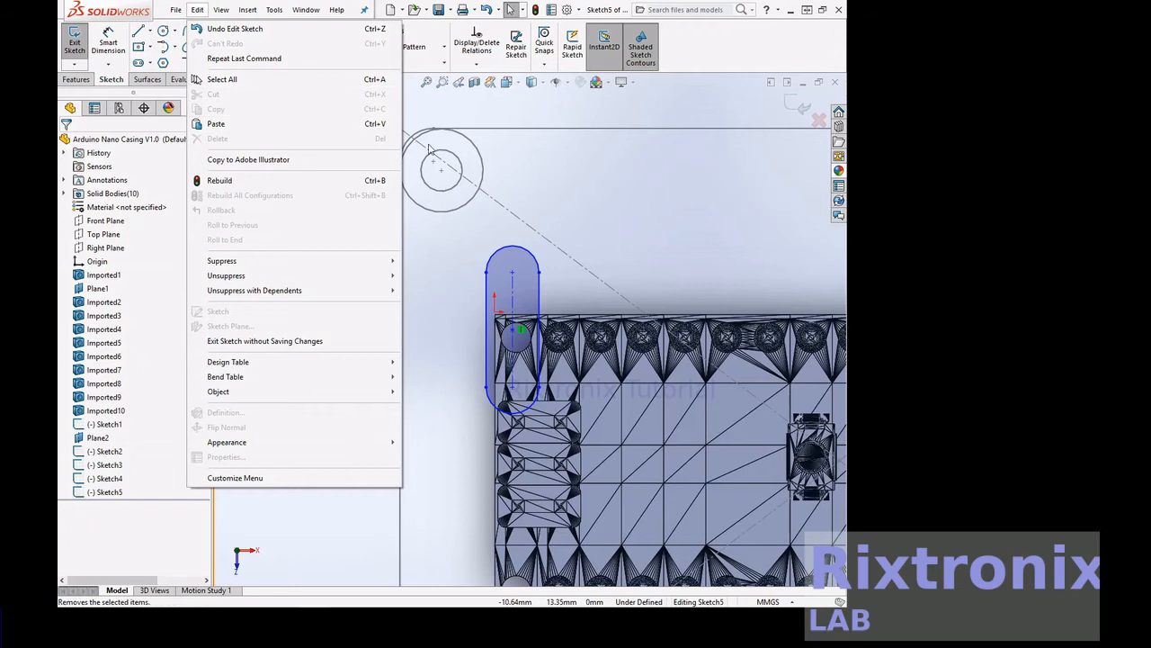
{"action": "left_click", "coordinate": [553, 184]}
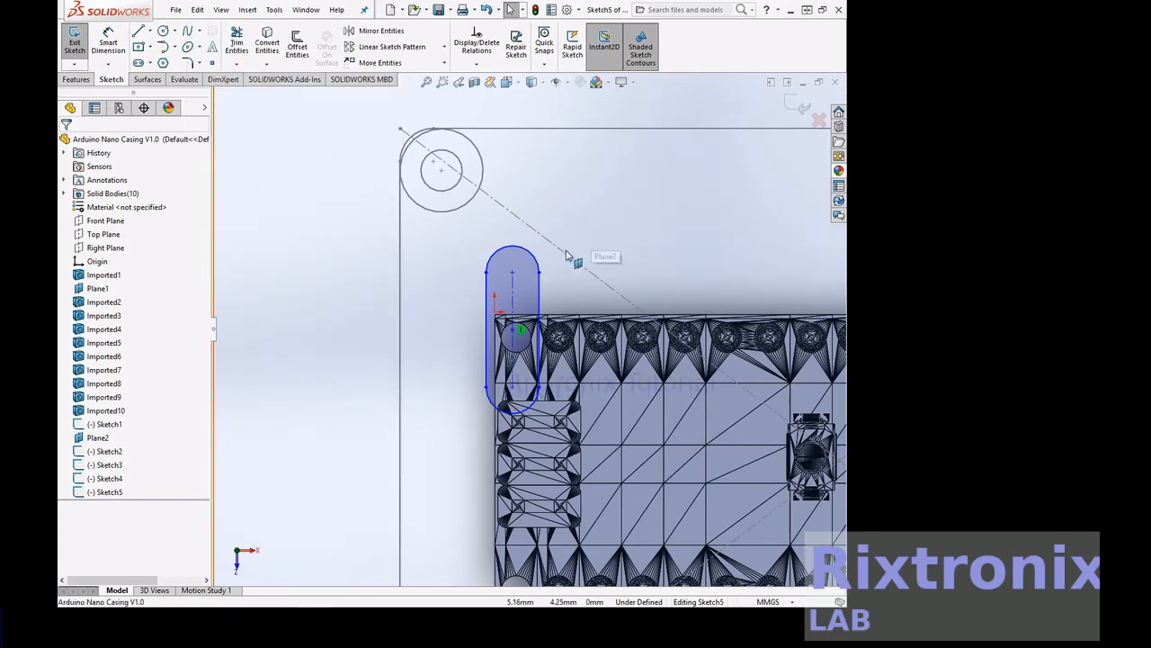
{"action": "left_click", "coordinate": [533, 281]}
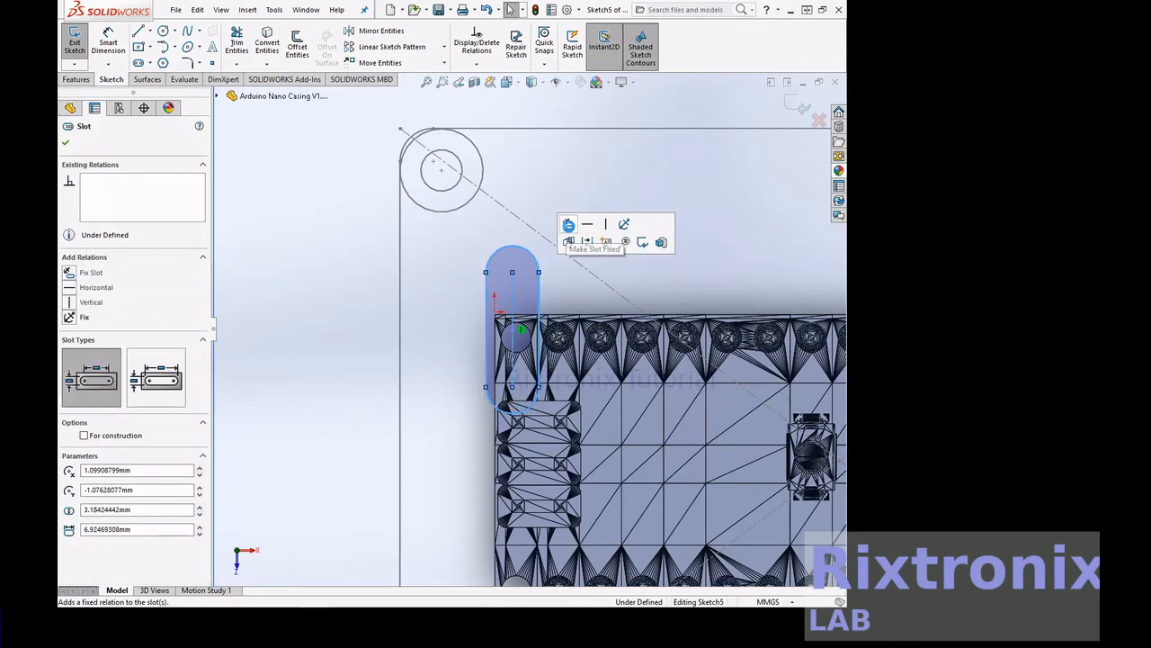
{"action": "left_click", "coordinate": [197, 10]}
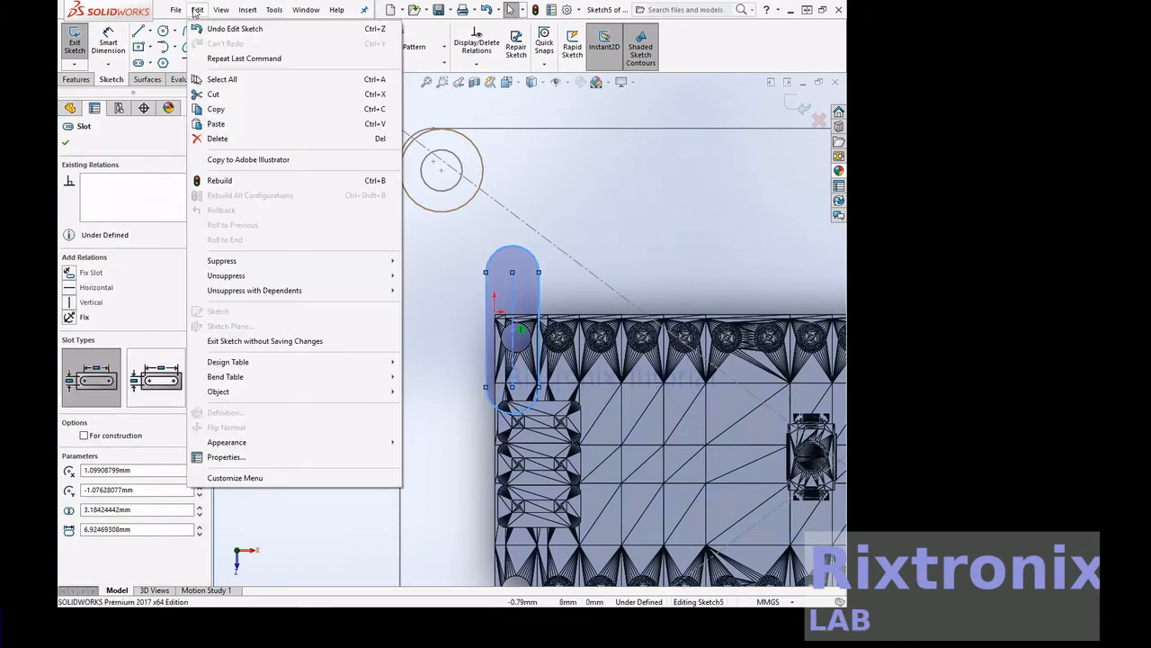
{"action": "left_click", "coordinate": [221, 109]}
{"action": "left_click", "coordinate": [675, 263]}
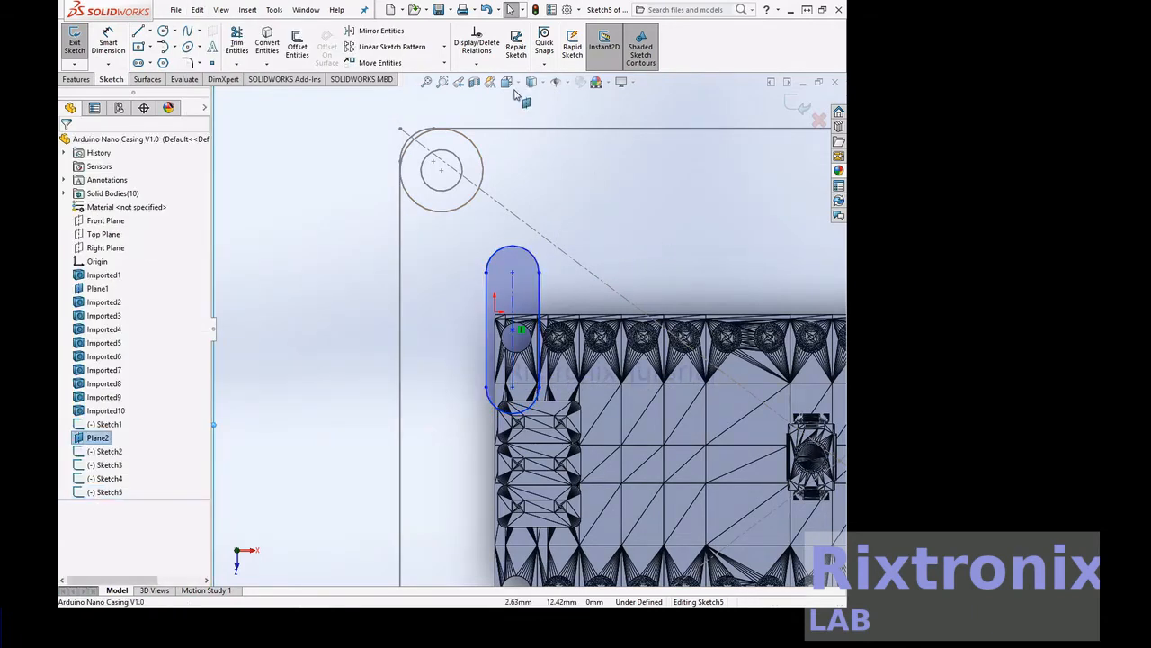
Paste a copy of the slot onto the board's lower-left corner hole.
{"action": "left_click", "coordinate": [428, 82]}
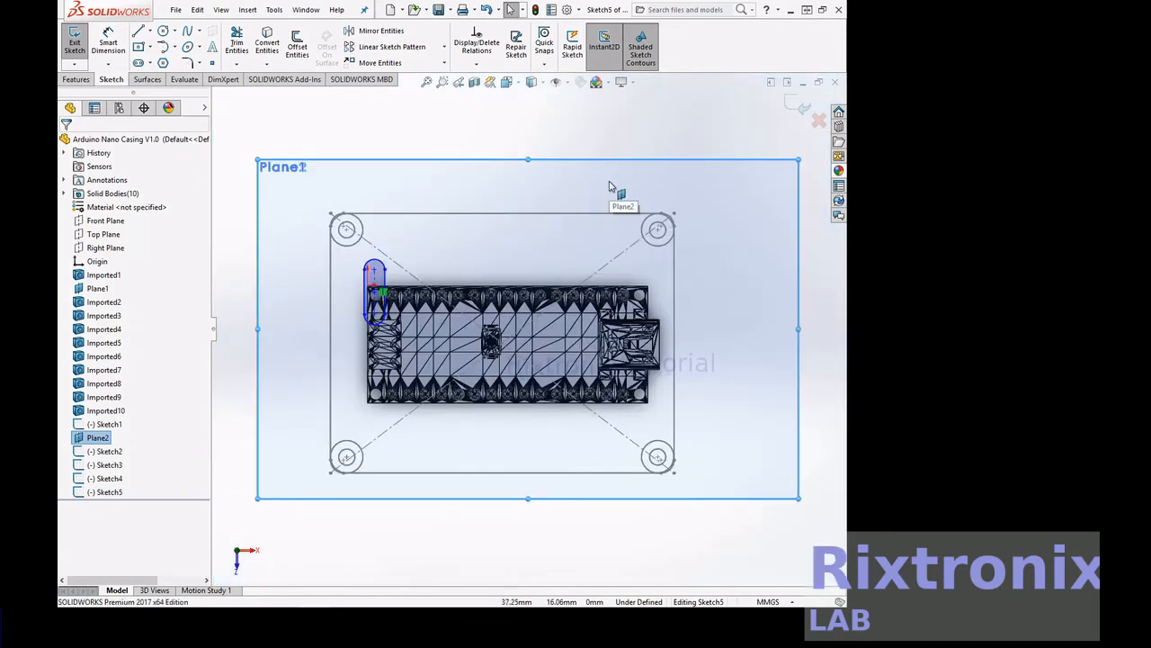
{"action": "left_click", "coordinate": [442, 81]}
{"action": "left_click_drag", "start_coordinate": [350, 382], "coordinate": [408, 423]}
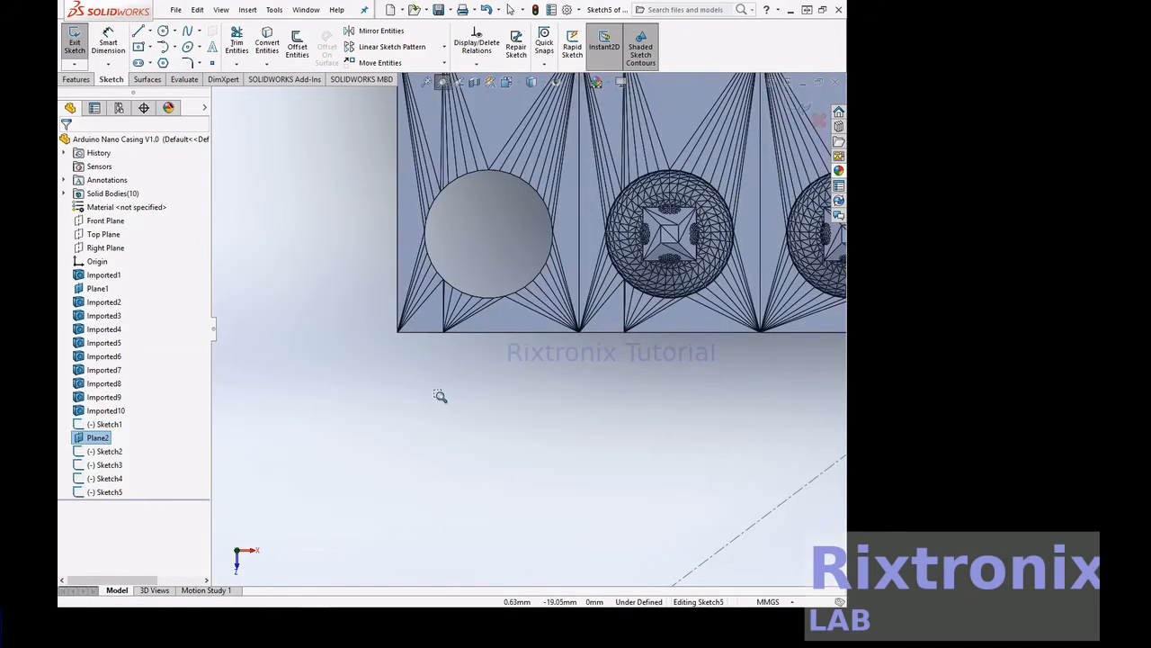
{"action": "key", "text": "Escape"}
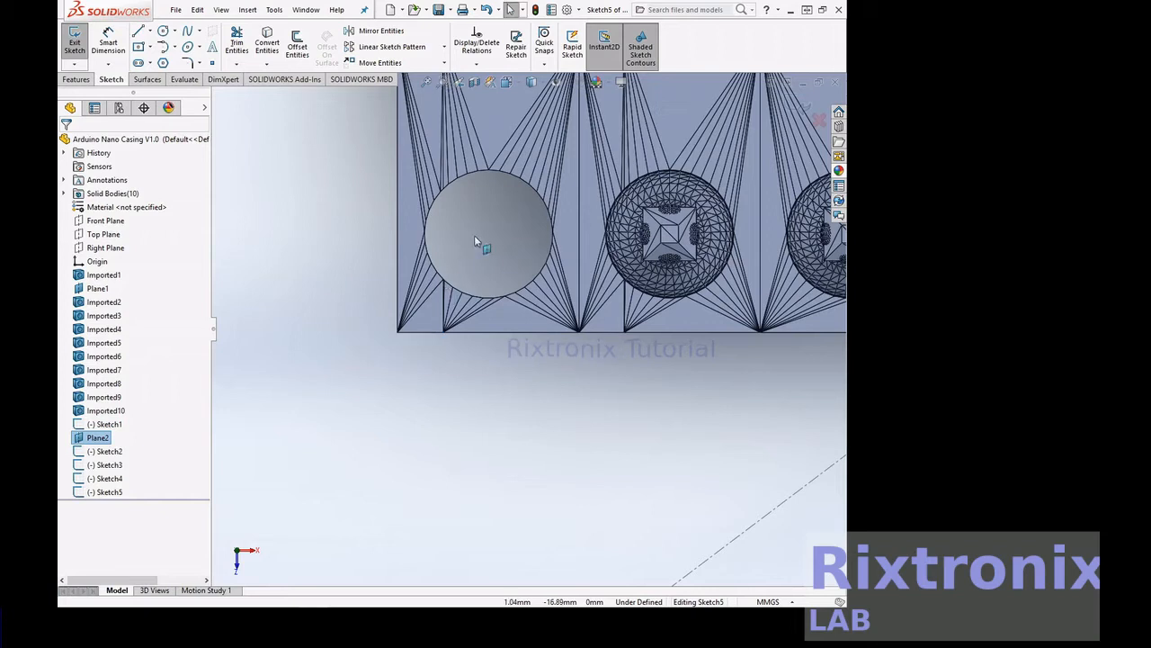
{"action": "key", "text": "ctrl+v"}
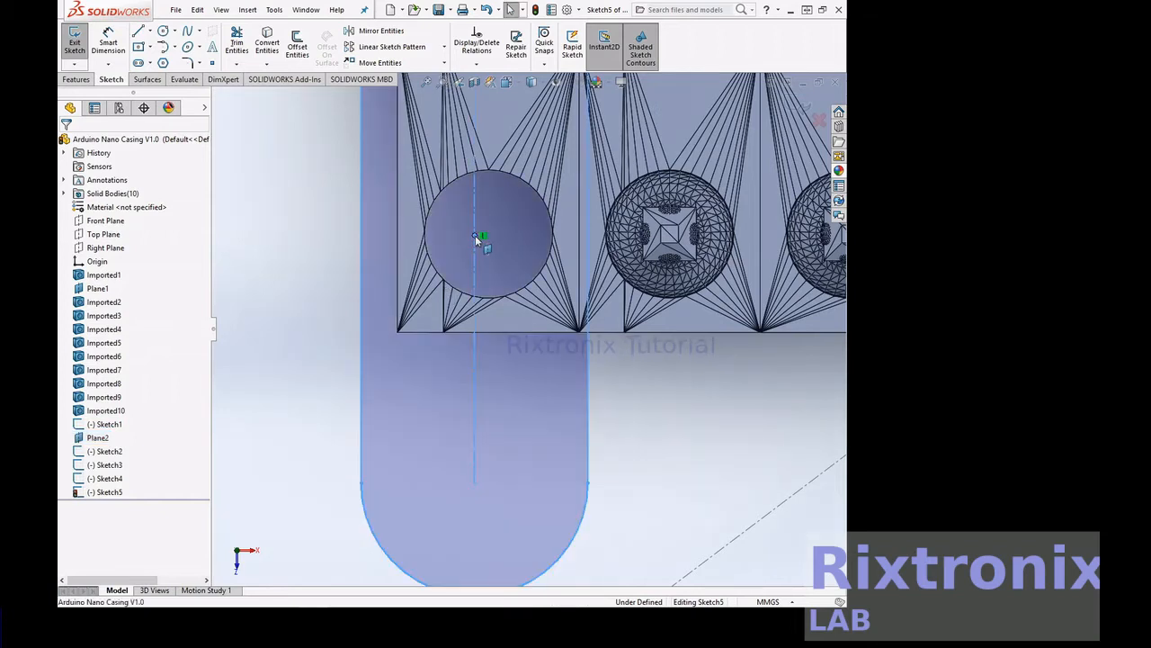
{"action": "scroll", "coordinate": [474, 236], "scroll_direction": "up", "scroll_amount": 5}
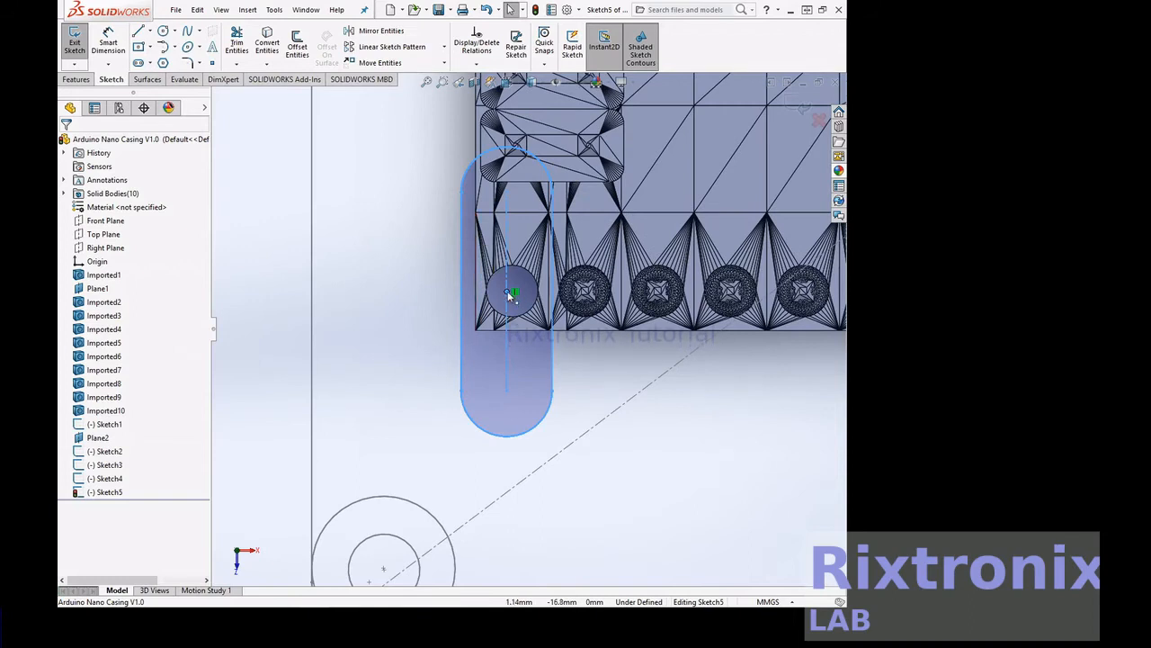
Move the lower-left slot down past the board edge, centring it at about X 1.12 mm, Y -18.5 mm.
{"action": "left_click", "coordinate": [508, 291]}
{"action": "left_click_drag", "start_coordinate": [506, 295], "coordinate": [507, 339]}
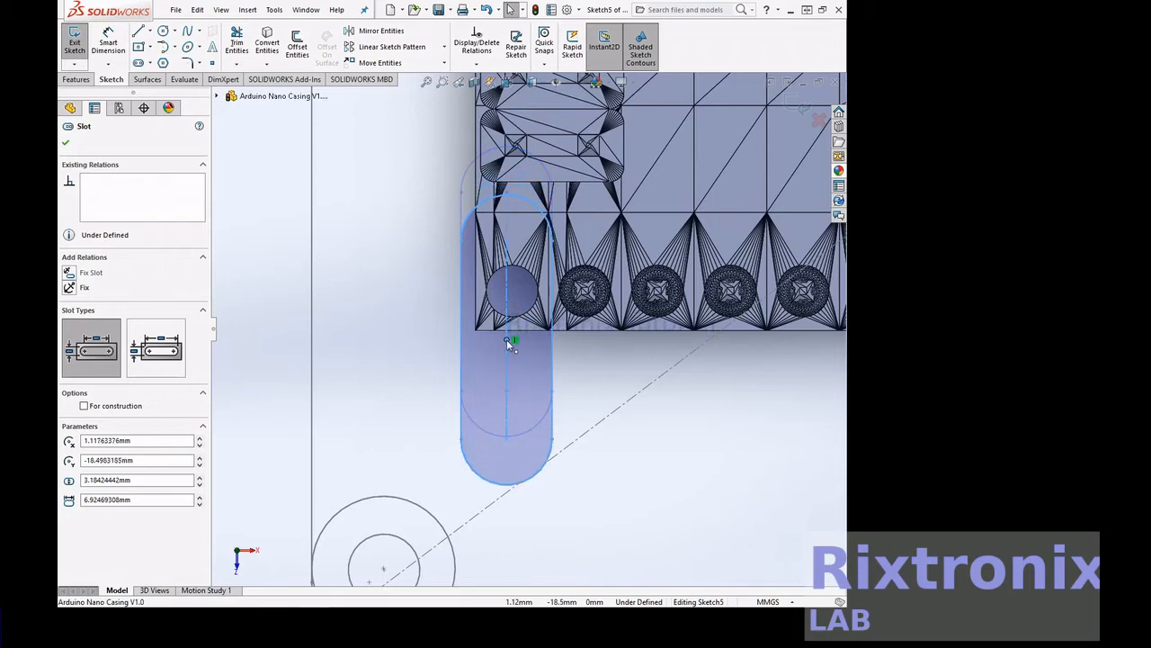
{"action": "left_click_drag", "start_coordinate": [506, 340], "coordinate": [506, 339]}
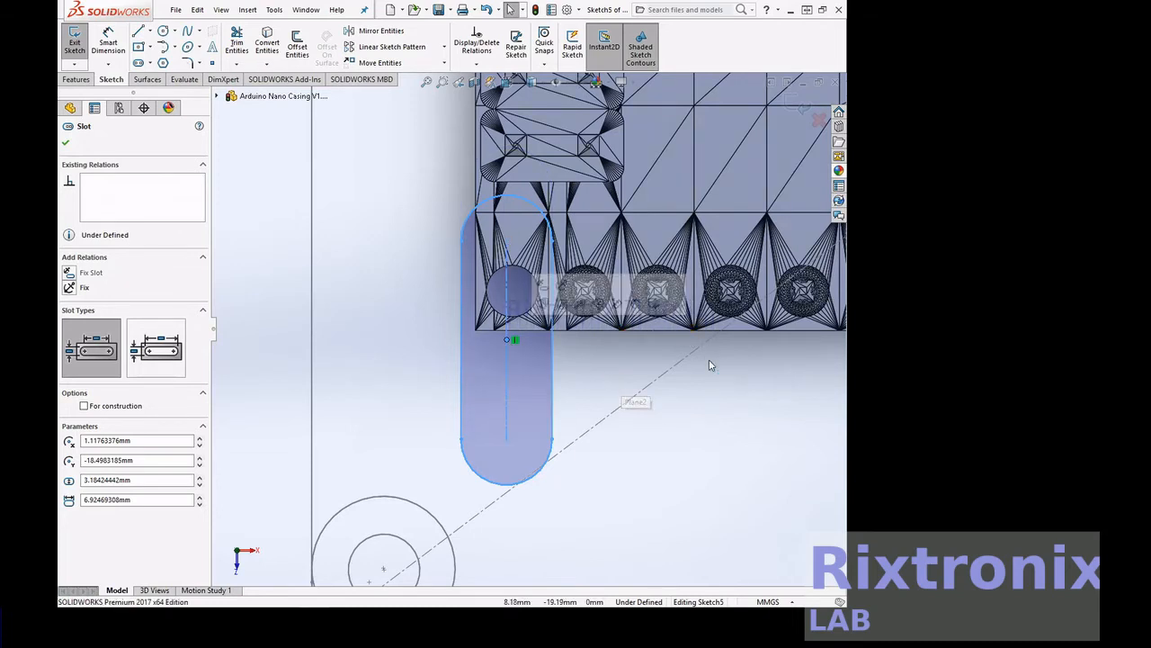
Paste another copy of the slot onto the board's upper-right corner hole.
{"action": "left_click", "coordinate": [426, 81]}
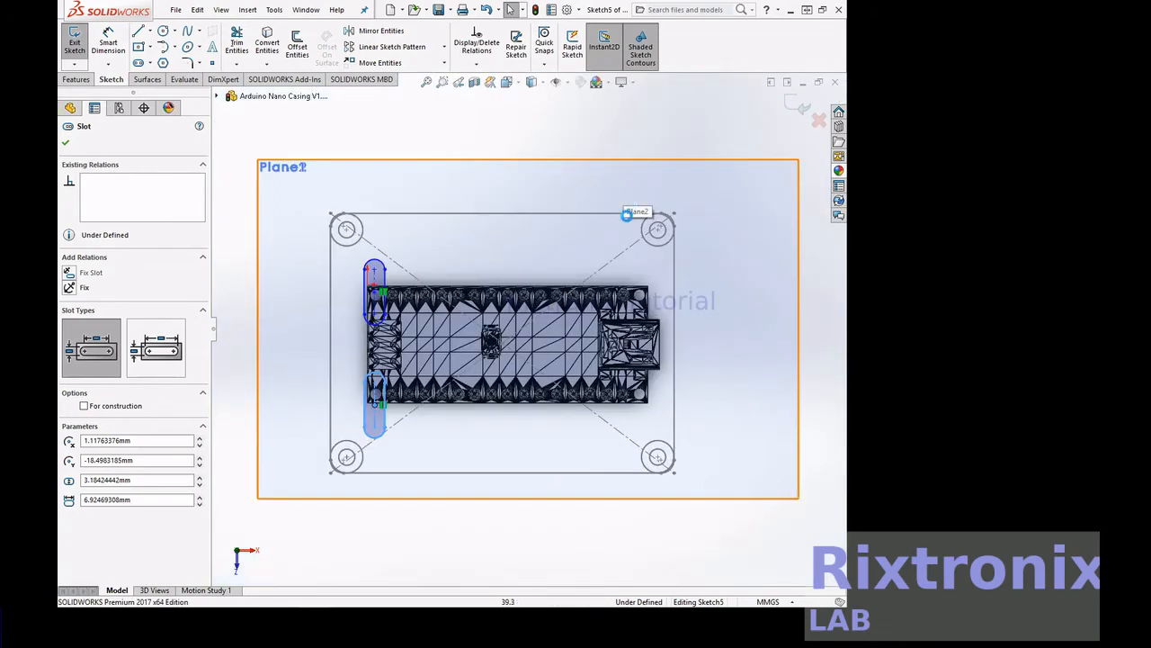
{"action": "left_click", "coordinate": [441, 82]}
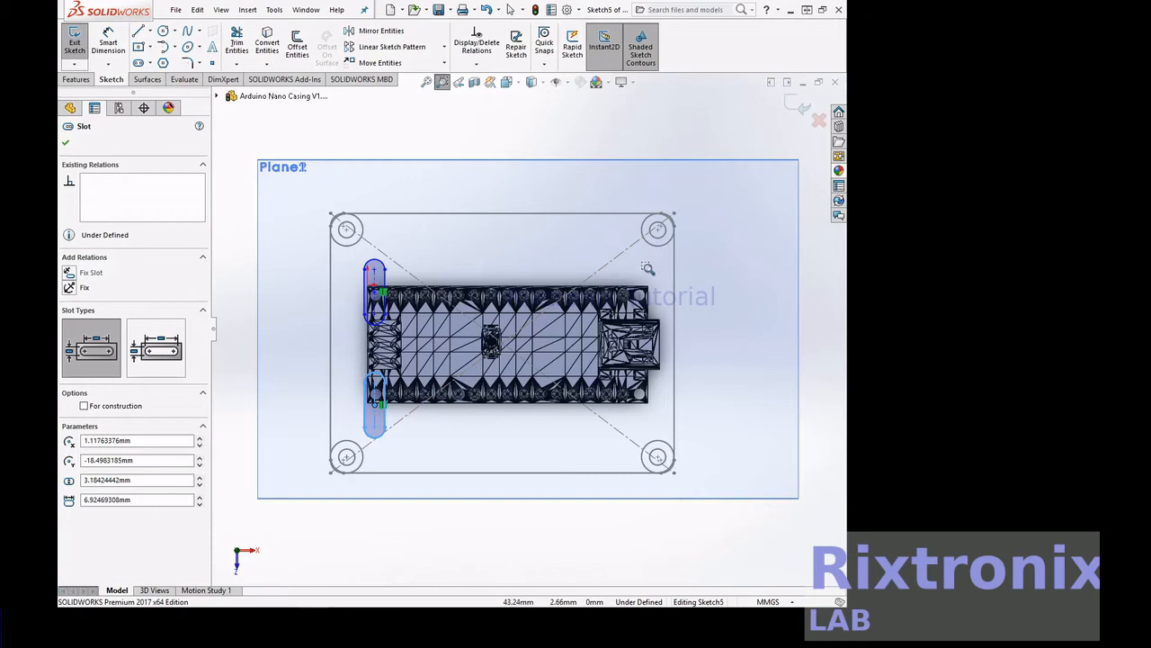
{"action": "left_click_drag", "start_coordinate": [636, 277], "coordinate": [667, 320]}
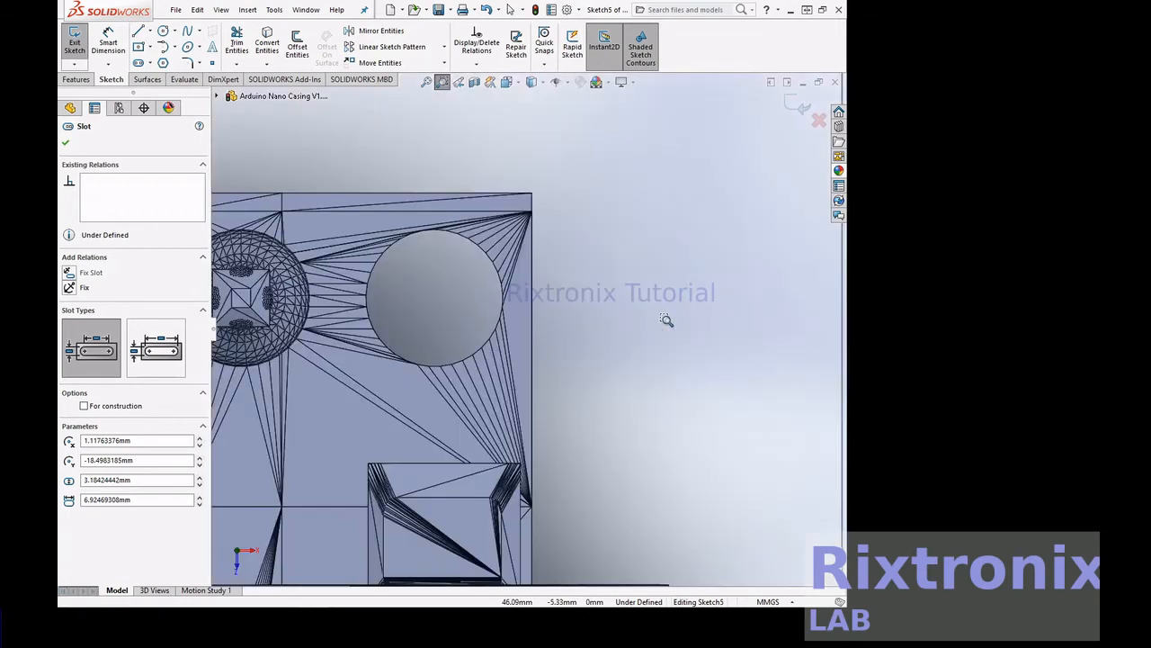
{"action": "key", "text": "Escape"}
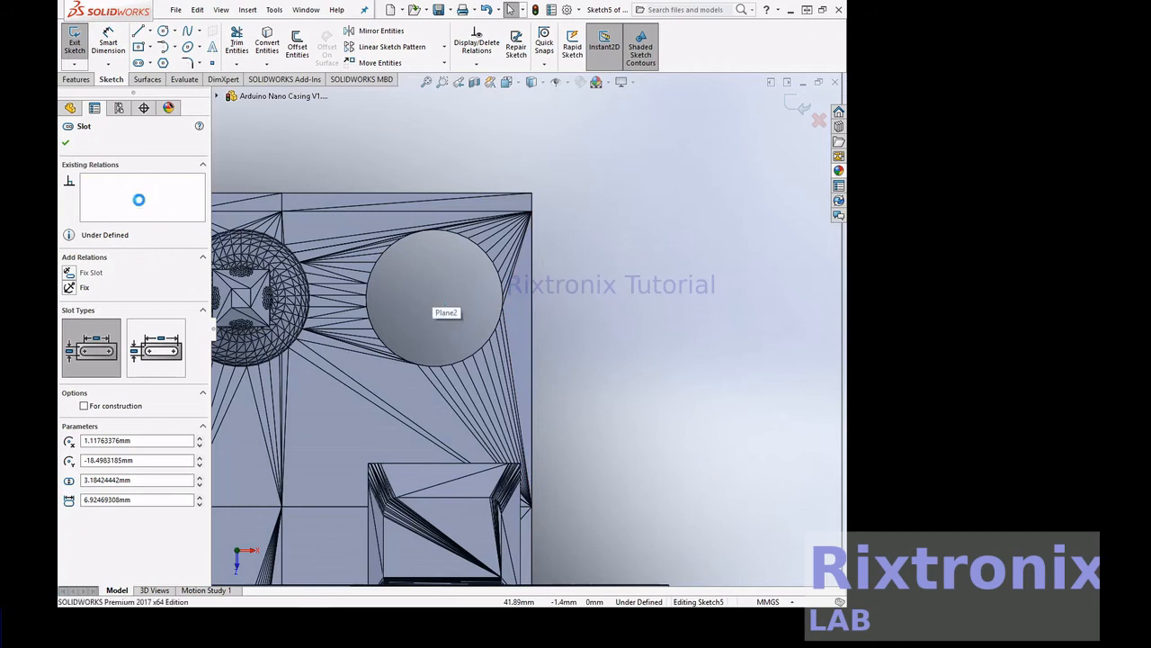
{"action": "key", "text": "Escape"}
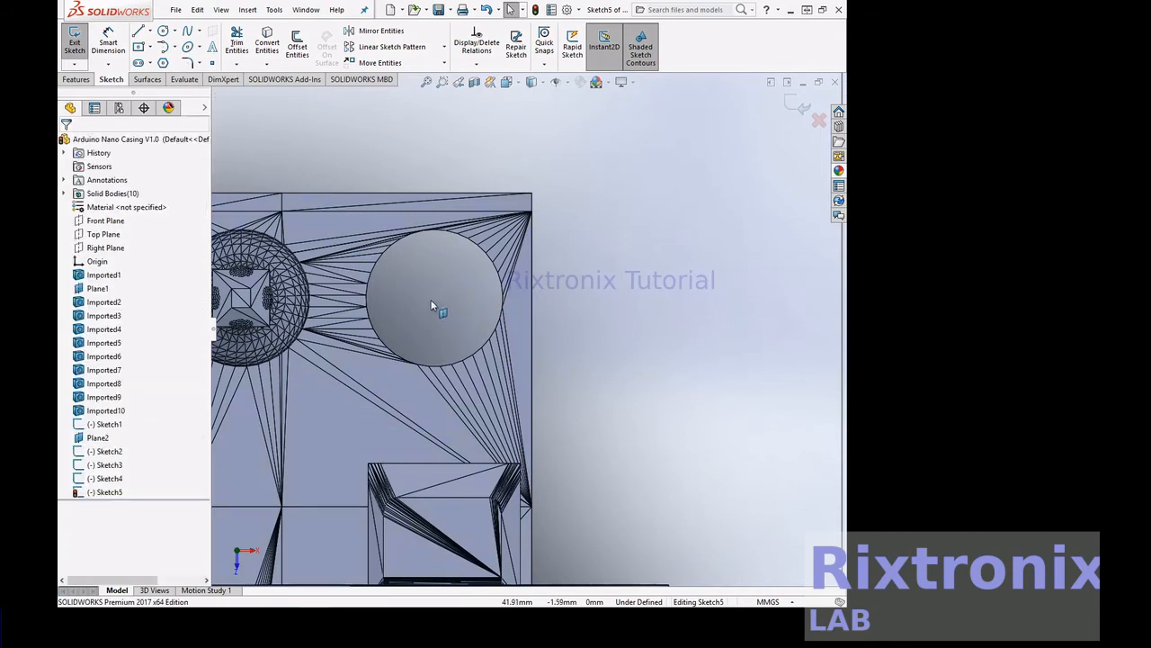
{"action": "left_click", "coordinate": [435, 295]}
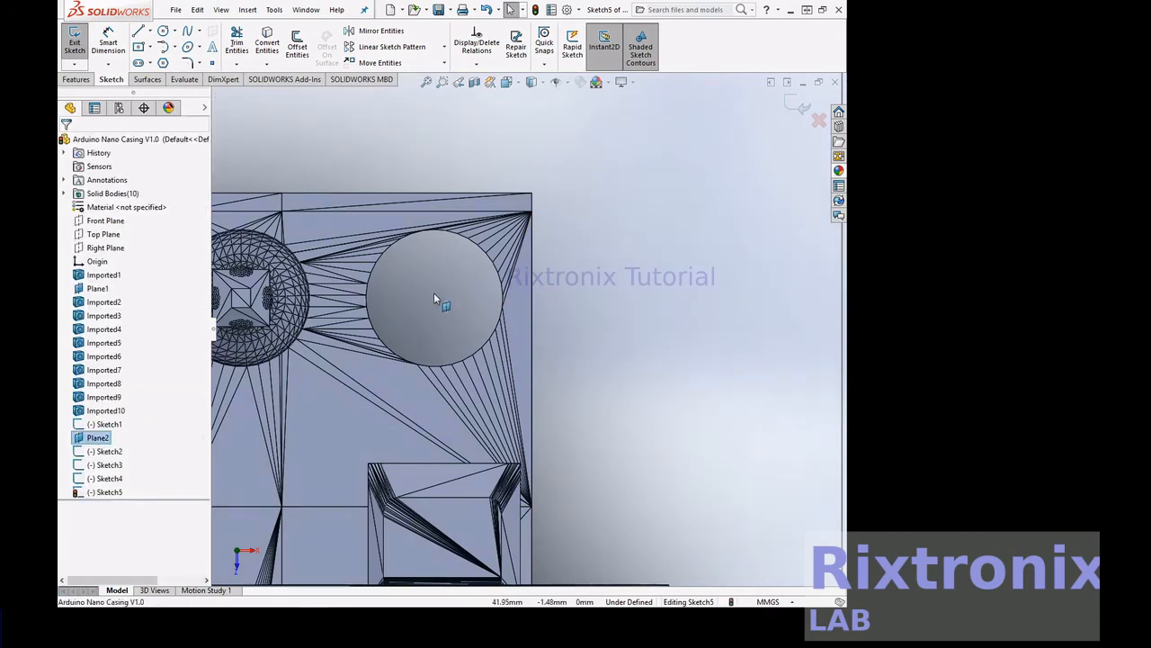
{"action": "key", "text": "ctrl+v"}
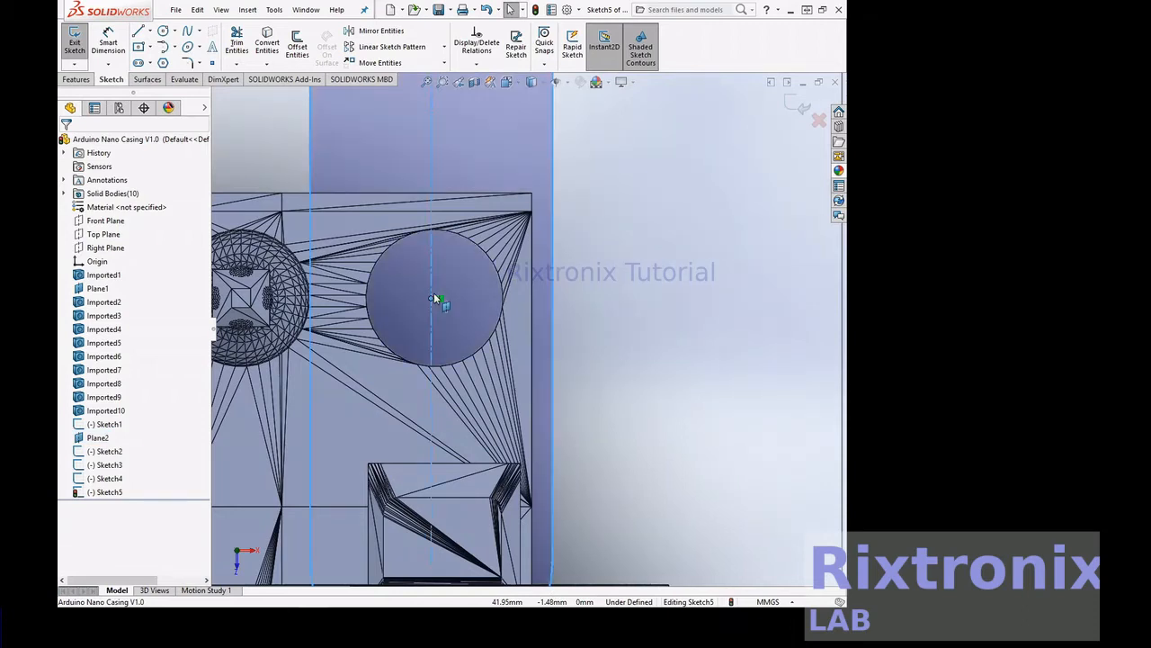
Move the upper-right slot up past the board edge, centring it at about X 42.21 mm, Y 1.47 mm.
{"action": "scroll", "coordinate": [433, 293], "scroll_direction": "down", "scroll_amount": 2}
{"action": "scroll", "coordinate": [434, 293], "scroll_direction": "up", "scroll_amount": 3}
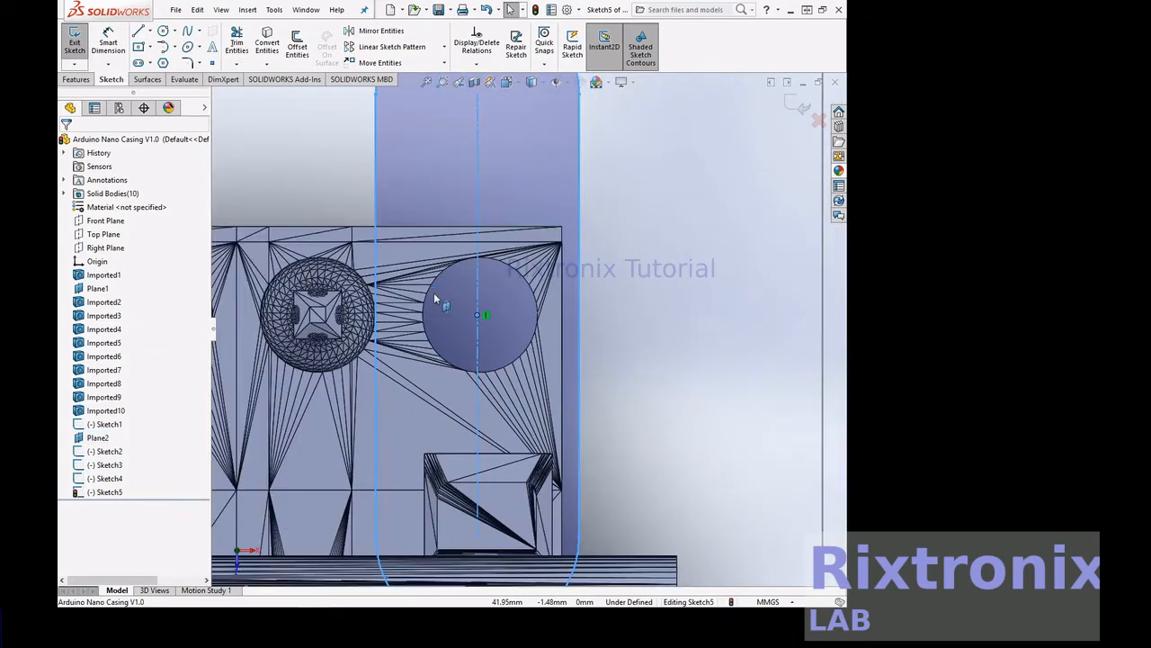
{"action": "scroll", "coordinate": [434, 298], "scroll_direction": "up", "scroll_amount": 2}
{"action": "scroll", "coordinate": [434, 298], "scroll_direction": "up", "scroll_amount": 1}
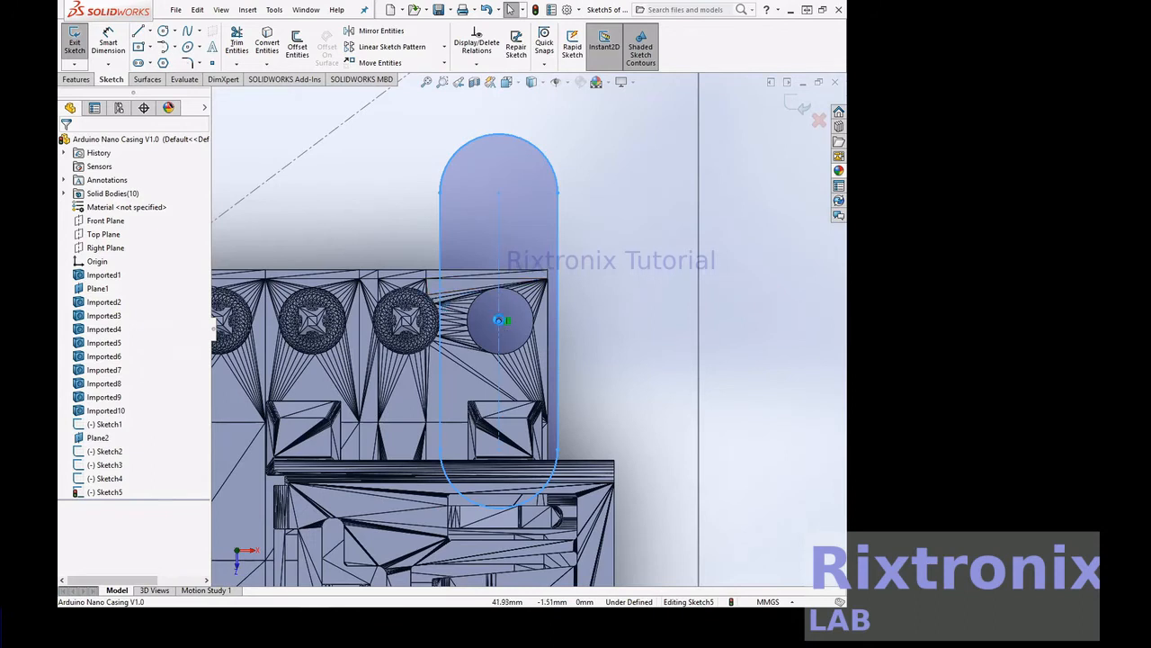
{"action": "left_click_drag", "start_coordinate": [499, 319], "coordinate": [507, 207]}
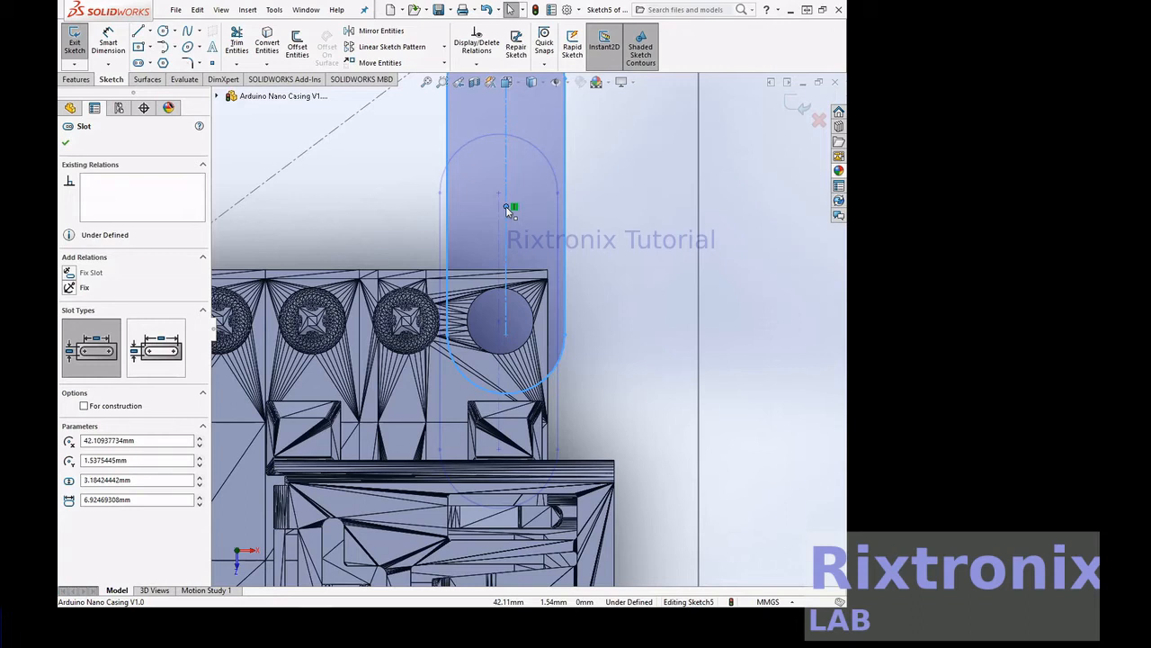
{"action": "left_click_drag", "start_coordinate": [505, 206], "coordinate": [509, 213]}
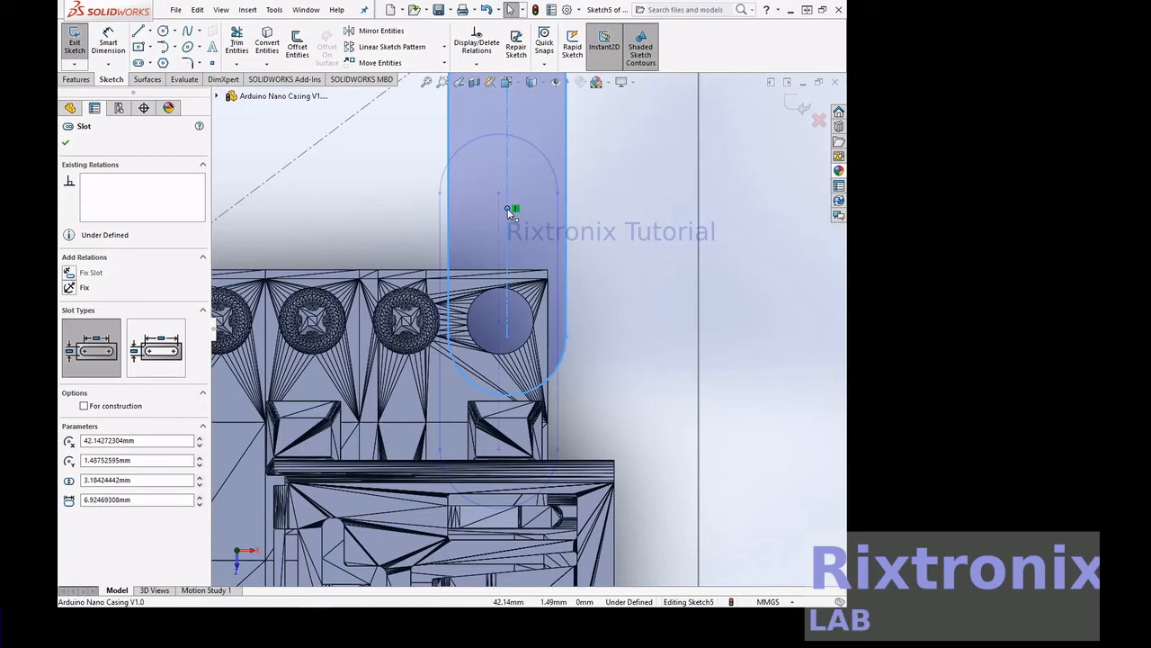
{"action": "left_click_drag", "start_coordinate": [508, 209], "coordinate": [511, 211]}
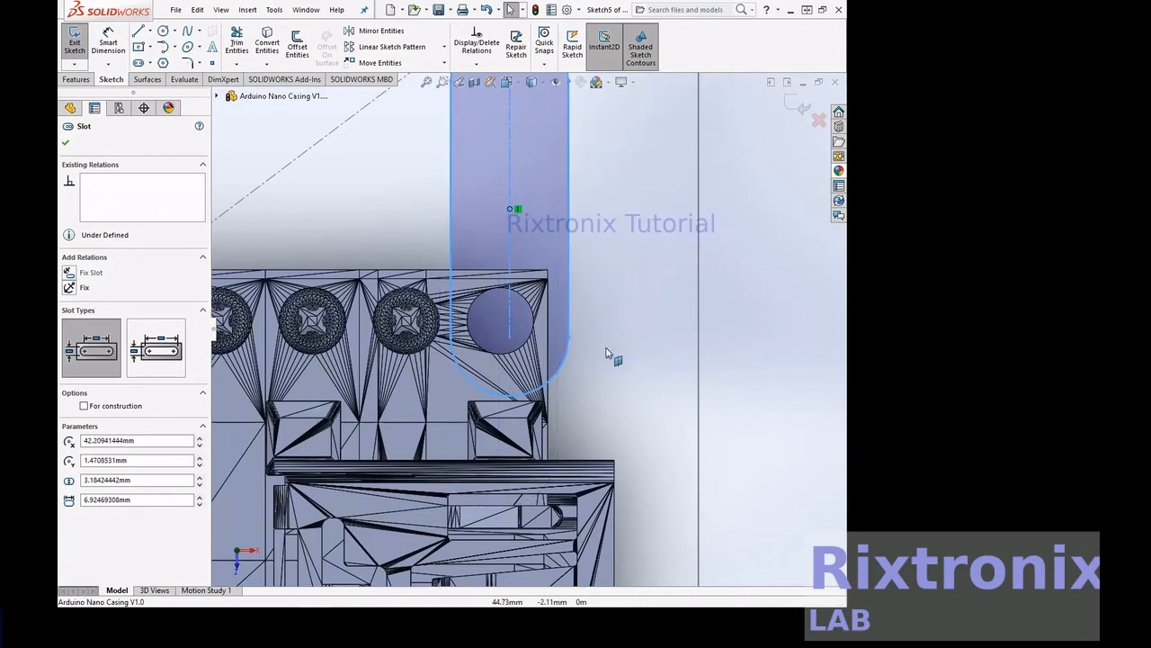
{"action": "scroll", "coordinate": [607, 352], "scroll_direction": "up", "scroll_amount": 5}
{"action": "scroll", "coordinate": [607, 356], "scroll_direction": "up", "scroll_amount": 2}
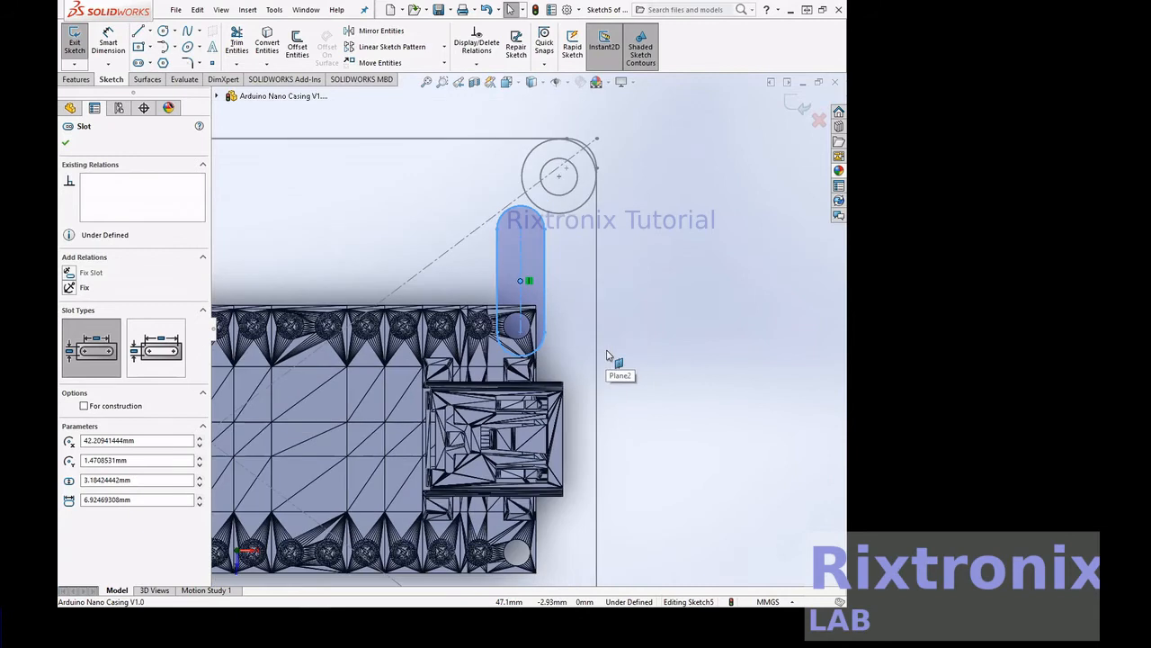
{"action": "scroll", "coordinate": [607, 355], "scroll_direction": "up", "scroll_amount": 3}
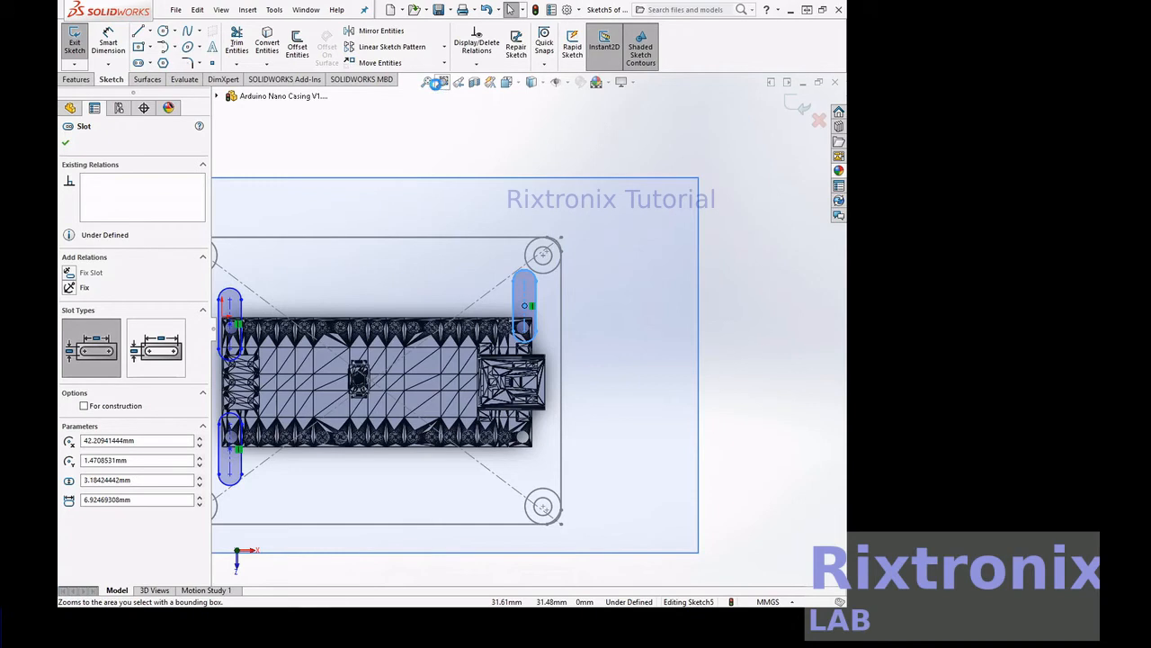
Paste another copy of the slot onto the board's lower-right corner hole, extending down past the board edge.
{"action": "left_click", "coordinate": [443, 82]}
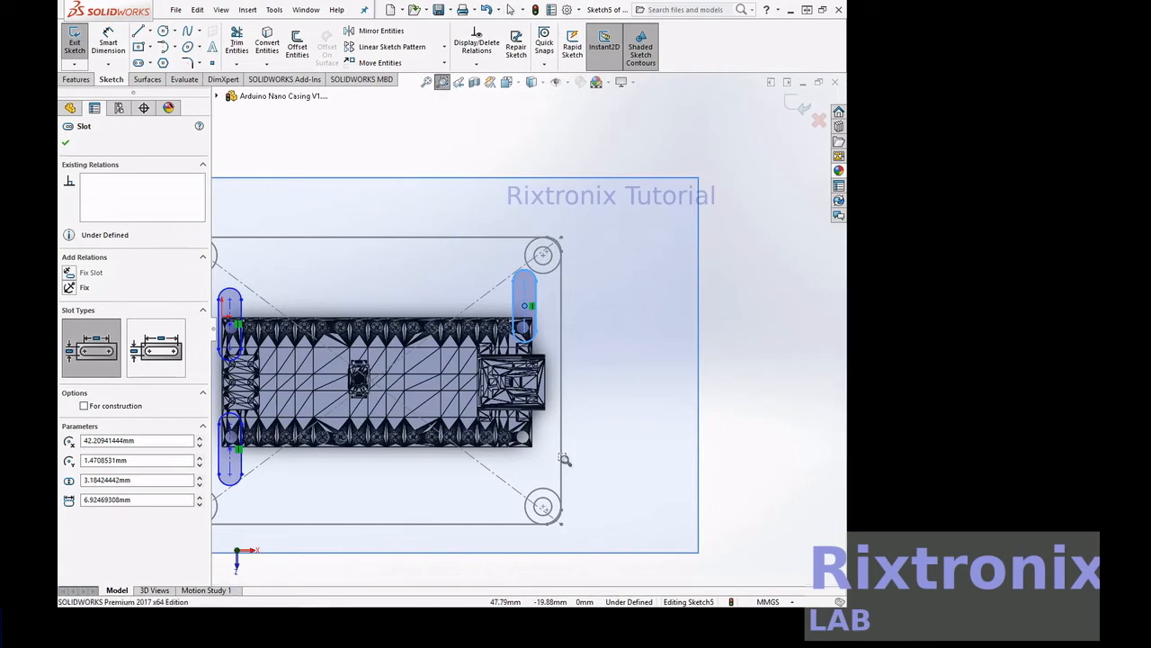
{"action": "left_click_drag", "start_coordinate": [571, 425], "coordinate": [483, 471]}
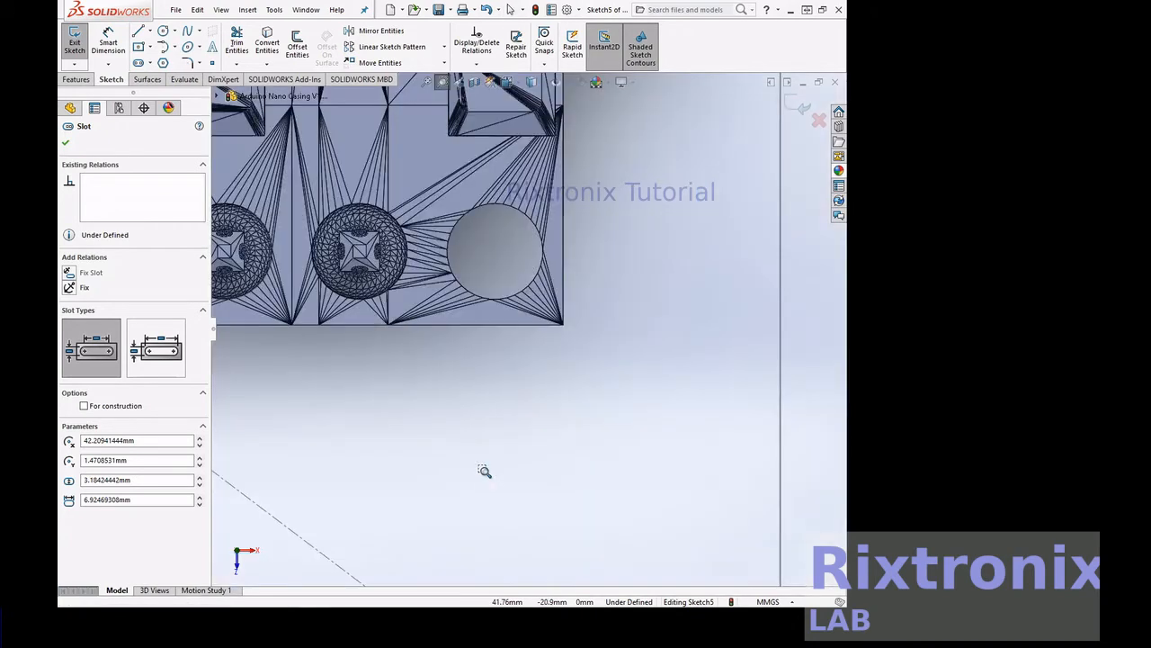
{"action": "key", "text": "Escape"}
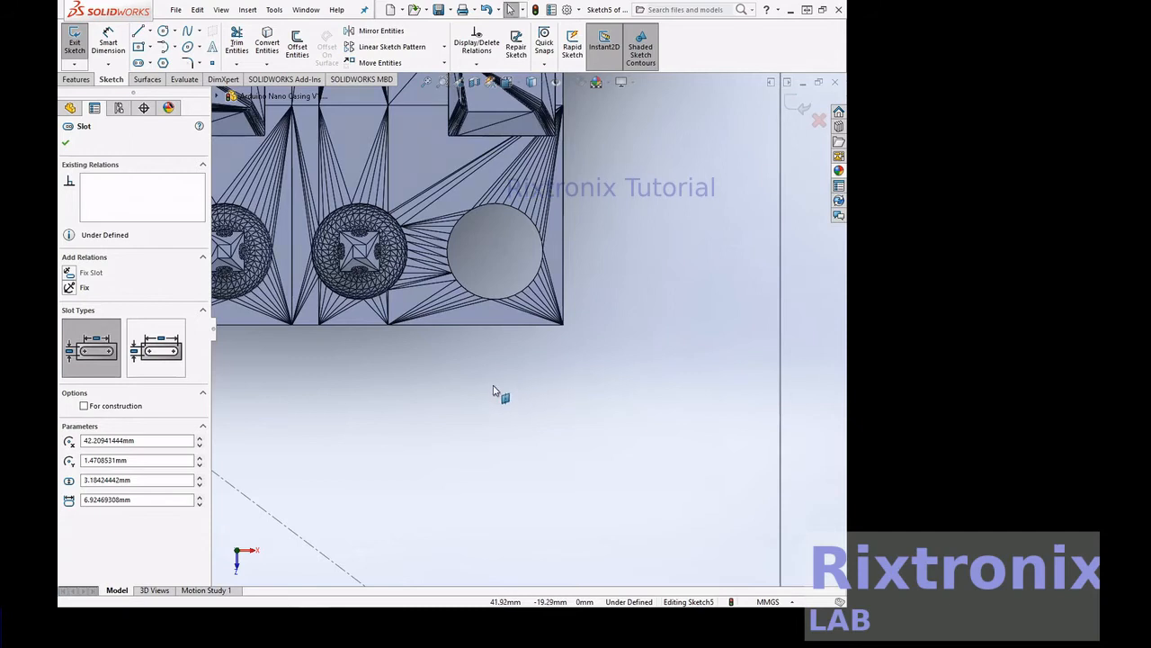
{"action": "key", "text": "Escape"}
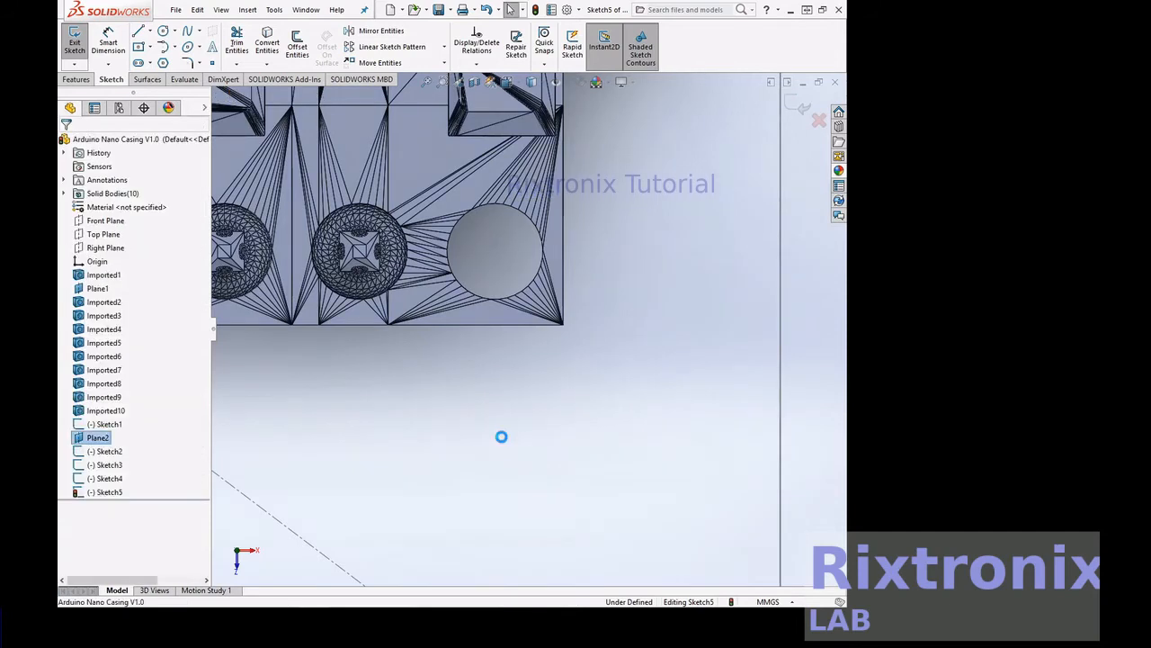
{"action": "scroll", "coordinate": [559, 421], "scroll_direction": "up", "scroll_amount": 2}
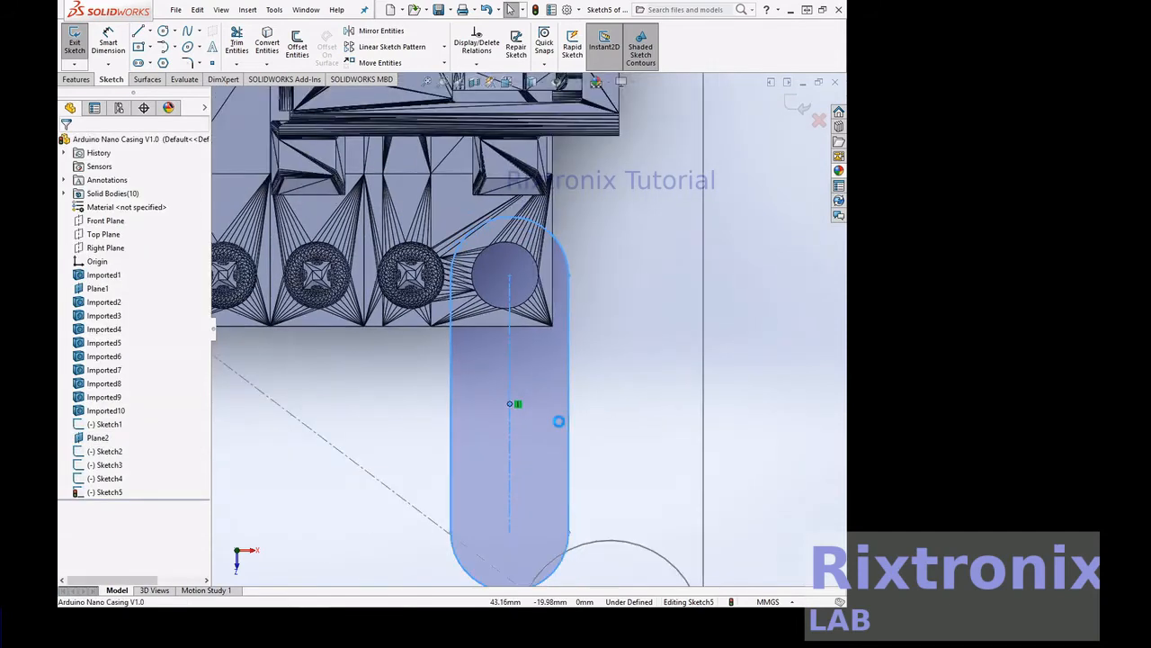
{"action": "scroll", "coordinate": [559, 421], "scroll_direction": "up", "scroll_amount": 2}
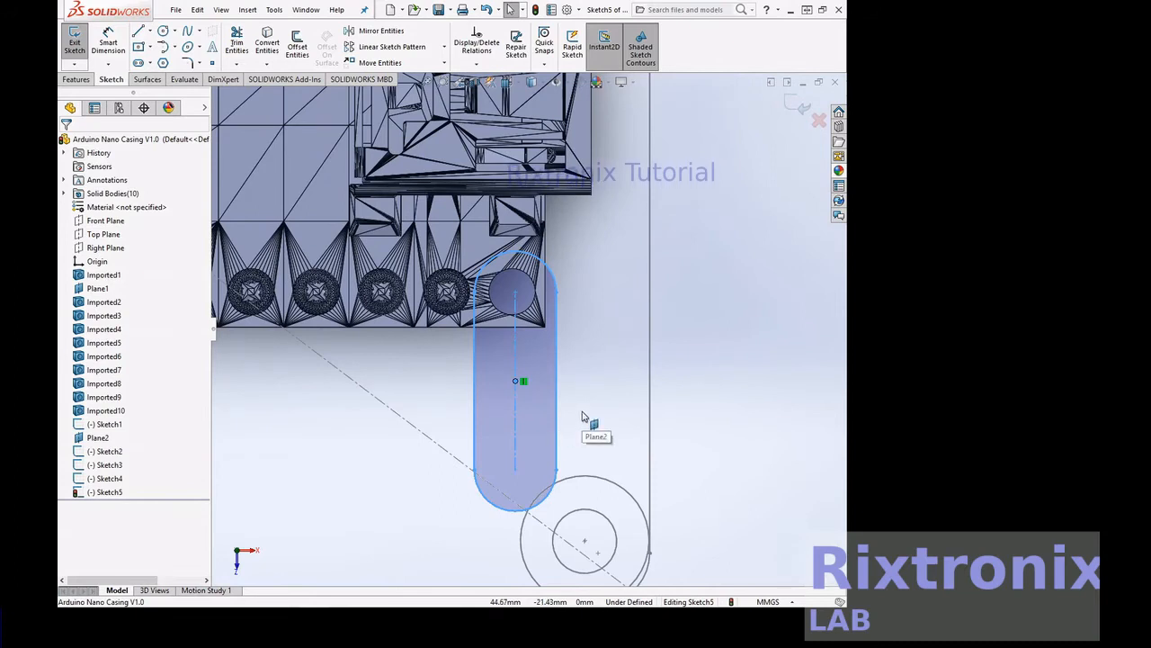
{"action": "left_click", "coordinate": [582, 417]}
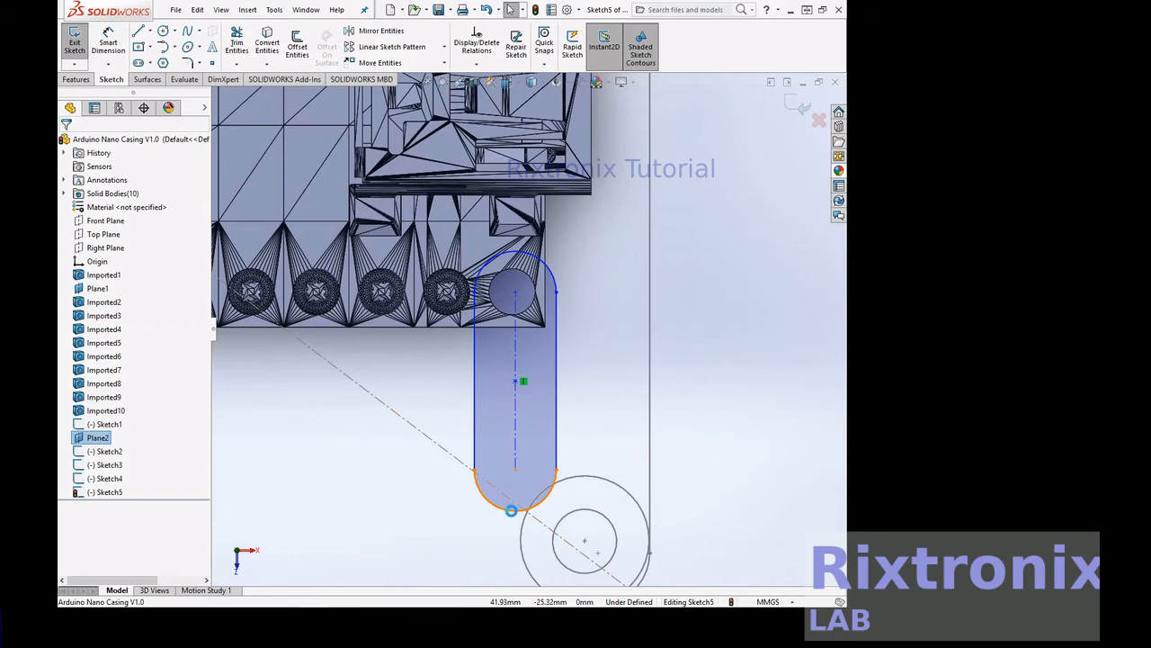
Reshape the lower-right slot to about 3.39 mm wide and 6.07 mm long, centring it at about X 42.21 mm, Y -19.65 mm.
{"action": "left_click", "coordinate": [515, 510]}
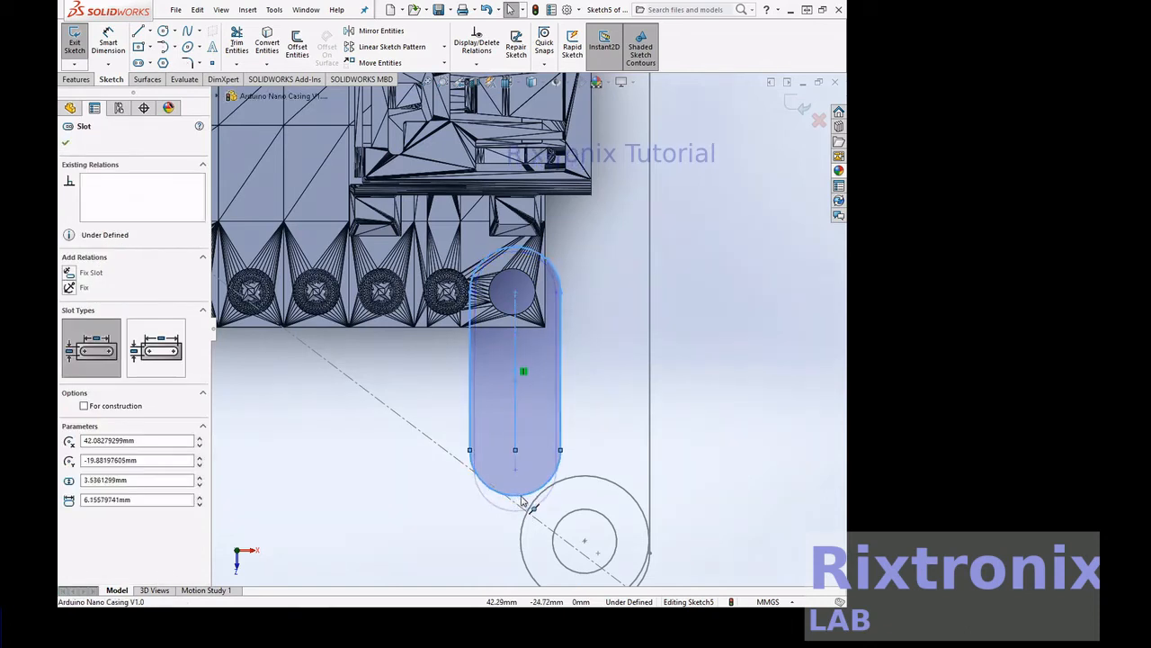
{"action": "left_click_drag", "start_coordinate": [521, 496], "coordinate": [522, 492]}
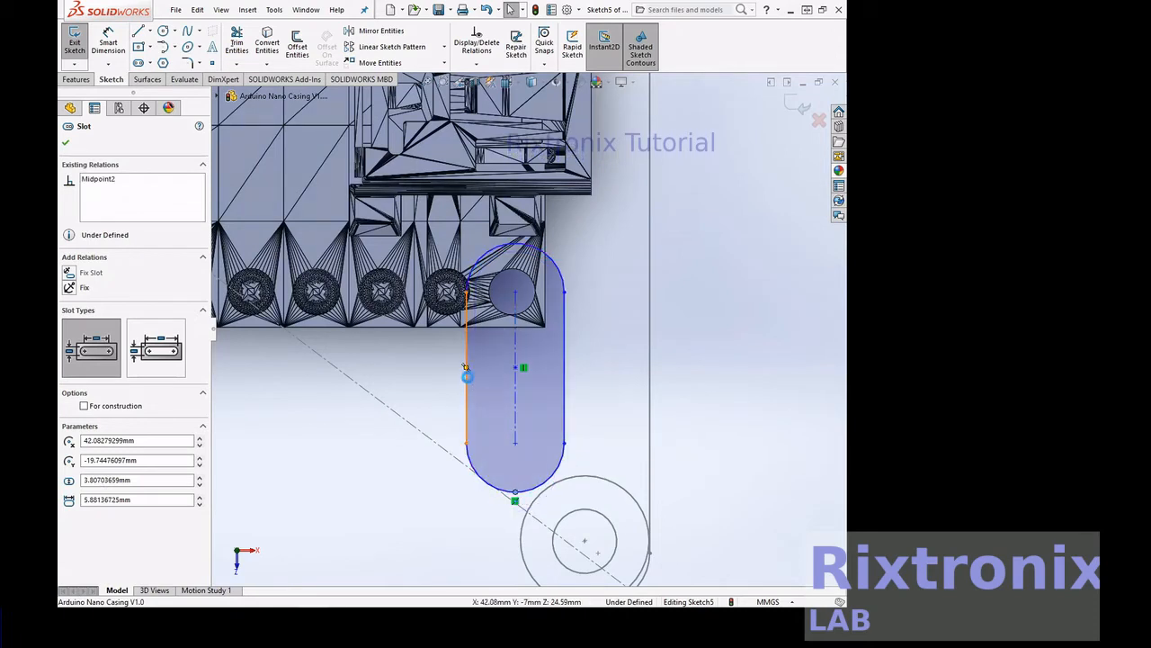
{"action": "left_click", "coordinate": [466, 369]}
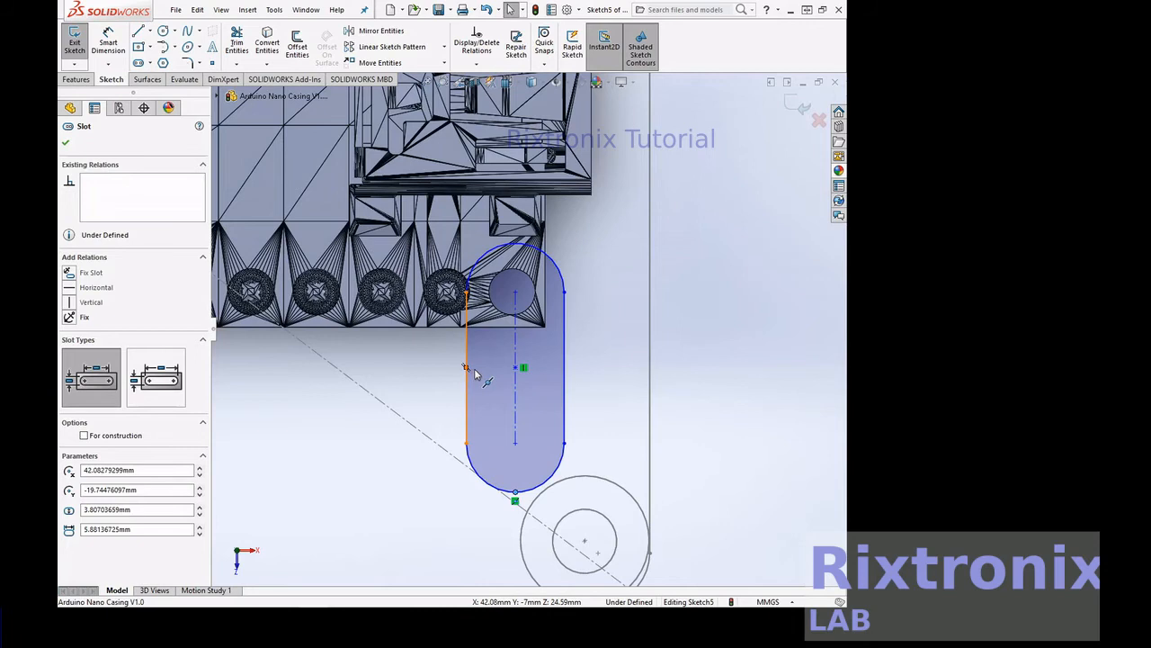
{"action": "left_click_drag", "start_coordinate": [477, 374], "coordinate": [477, 367]}
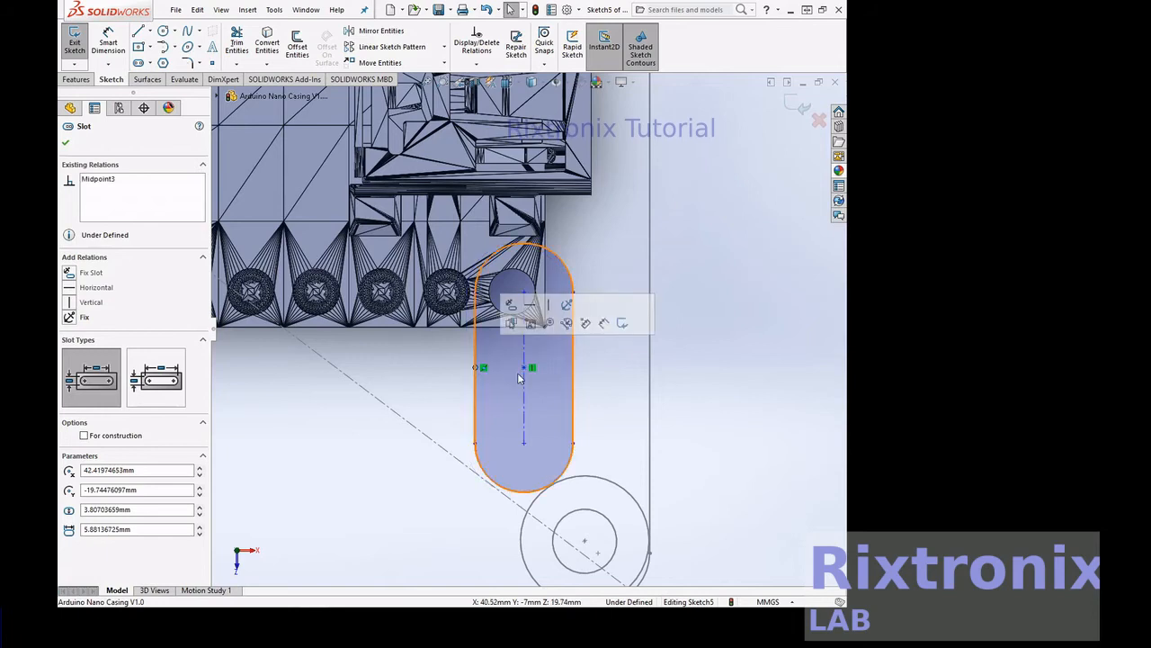
{"action": "left_click", "coordinate": [526, 367]}
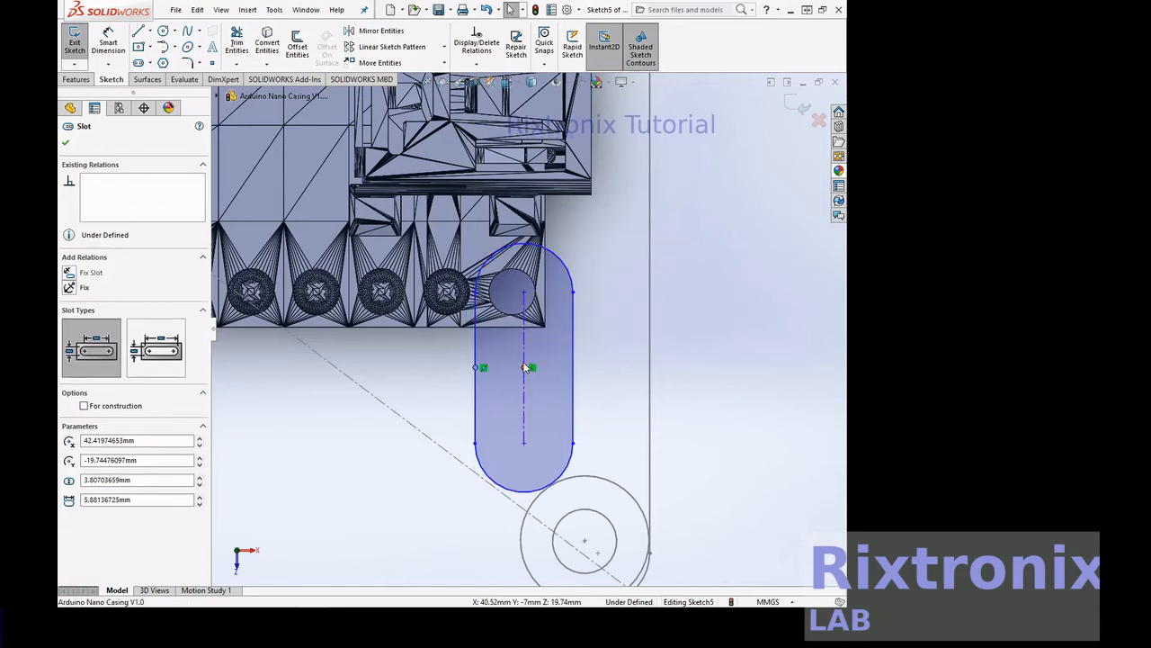
{"action": "left_click_drag", "start_coordinate": [523, 358], "coordinate": [521, 365]}
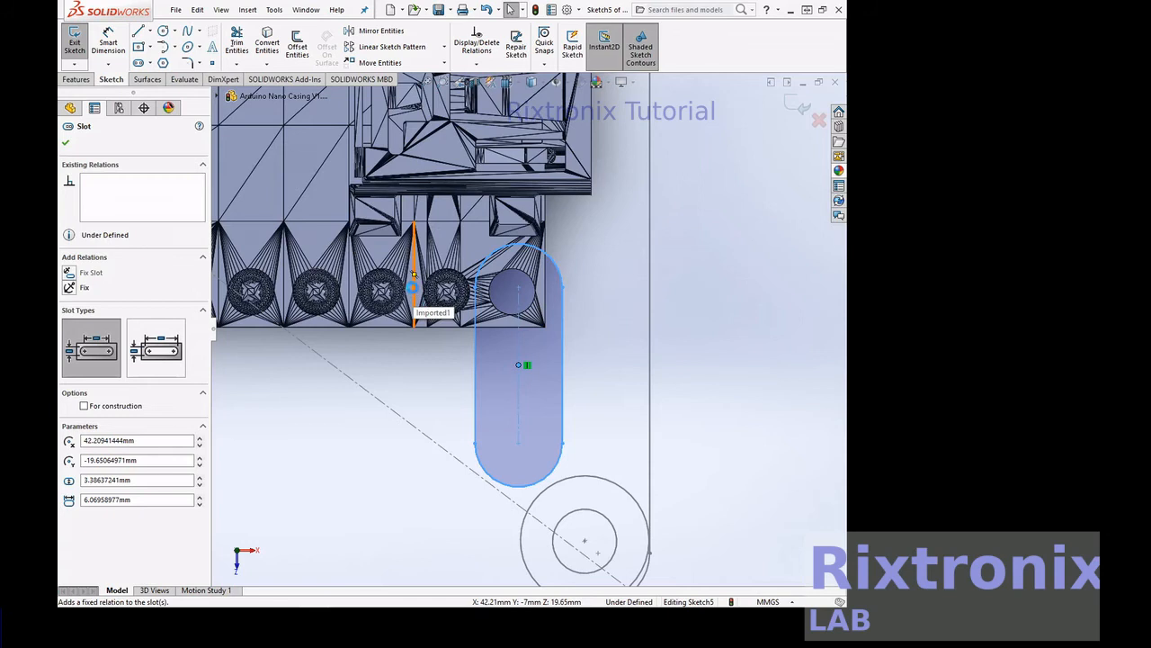
Exit the slot sketch, keeping its changes.
{"action": "left_click", "coordinate": [79, 51]}
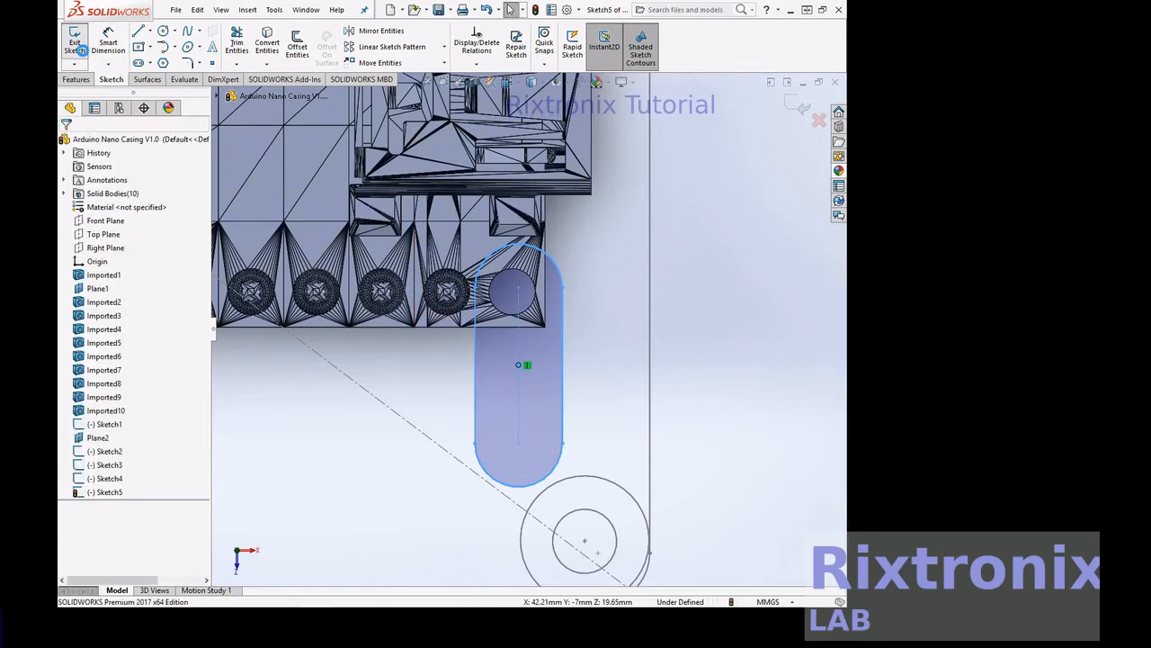
{"action": "left_click", "coordinate": [185, 79]}
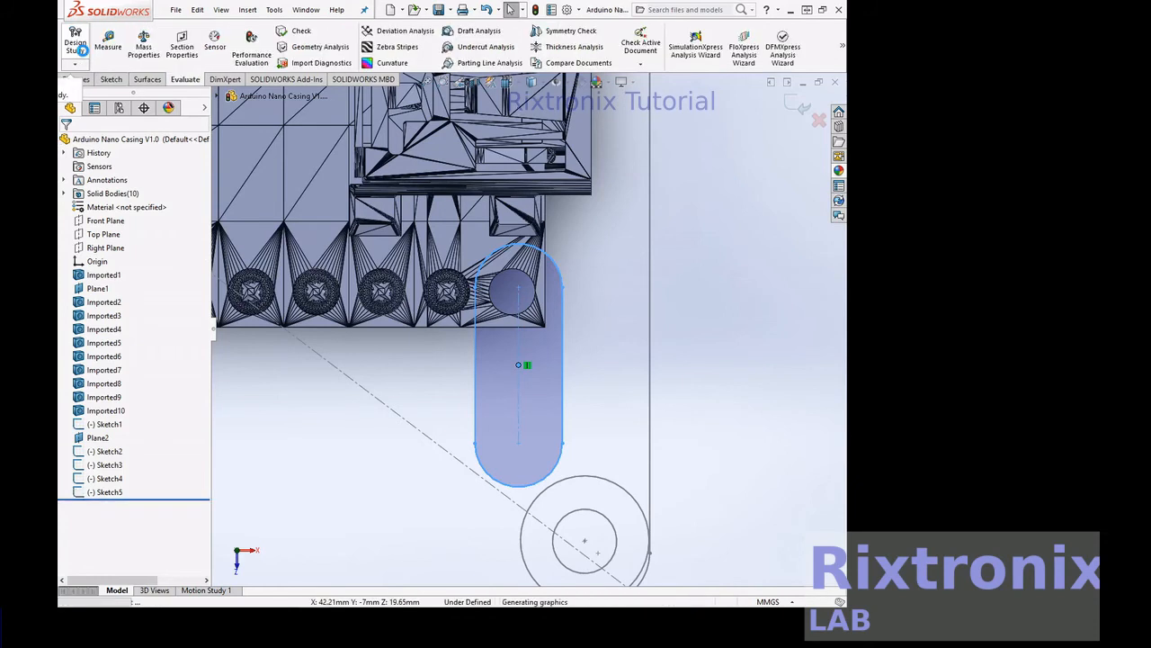
{"action": "left_click", "coordinate": [429, 81]}
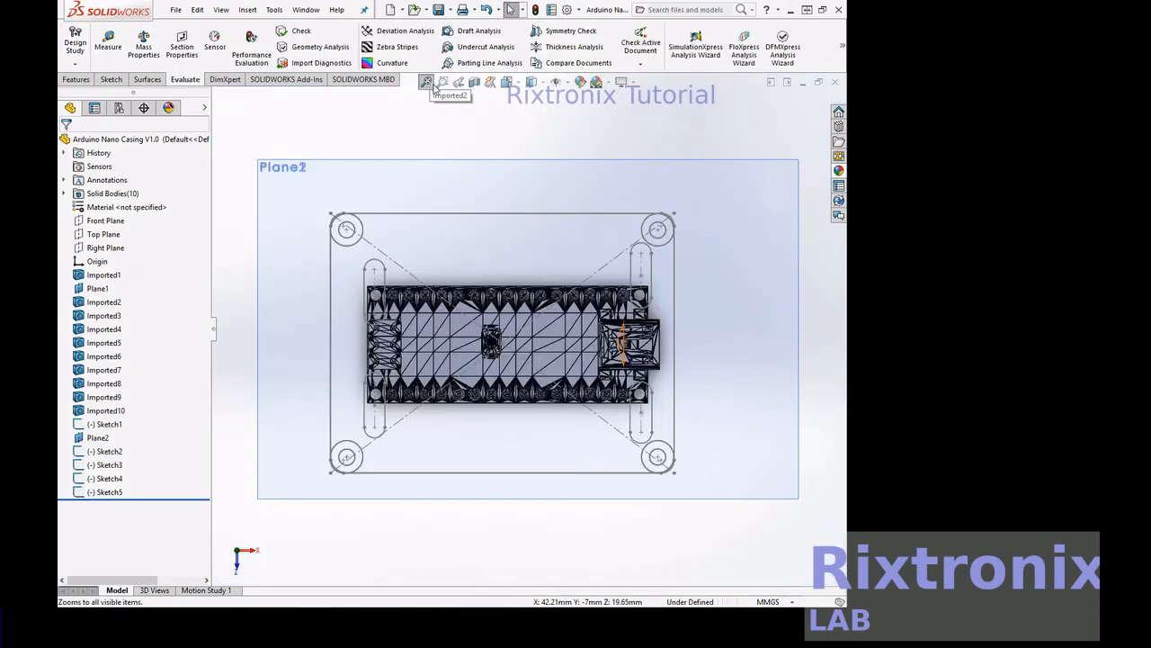
On Plane1, sketch a circle of about 0.83 mm radius over the board's upper-left corner hole, centred at about X 1.28 mm, Y -1.57 mm.
{"action": "left_click", "coordinate": [449, 85]}
{"action": "left_click_drag", "start_coordinate": [337, 255], "coordinate": [454, 341]}
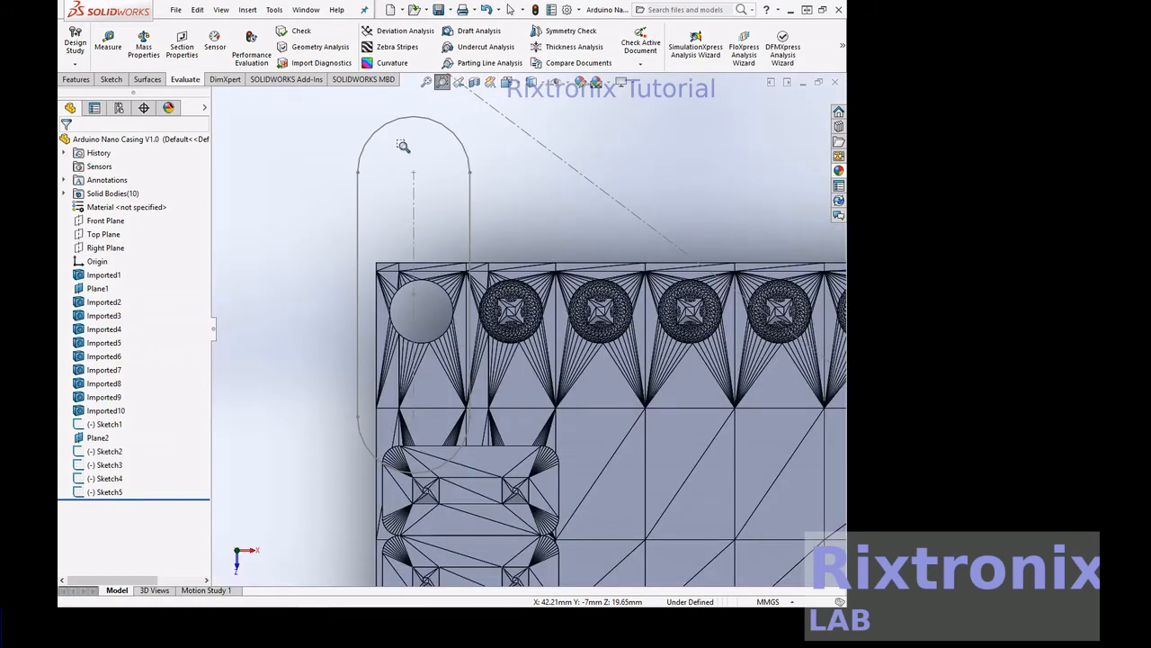
{"action": "left_click", "coordinate": [118, 82]}
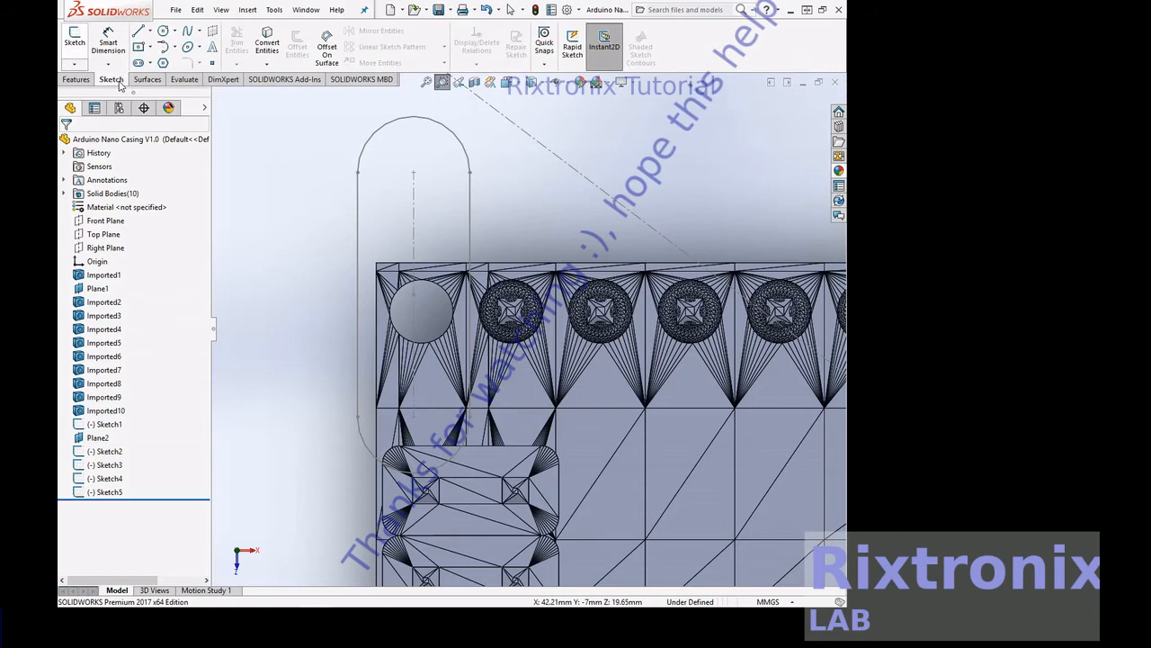
{"action": "left_click", "coordinate": [164, 33]}
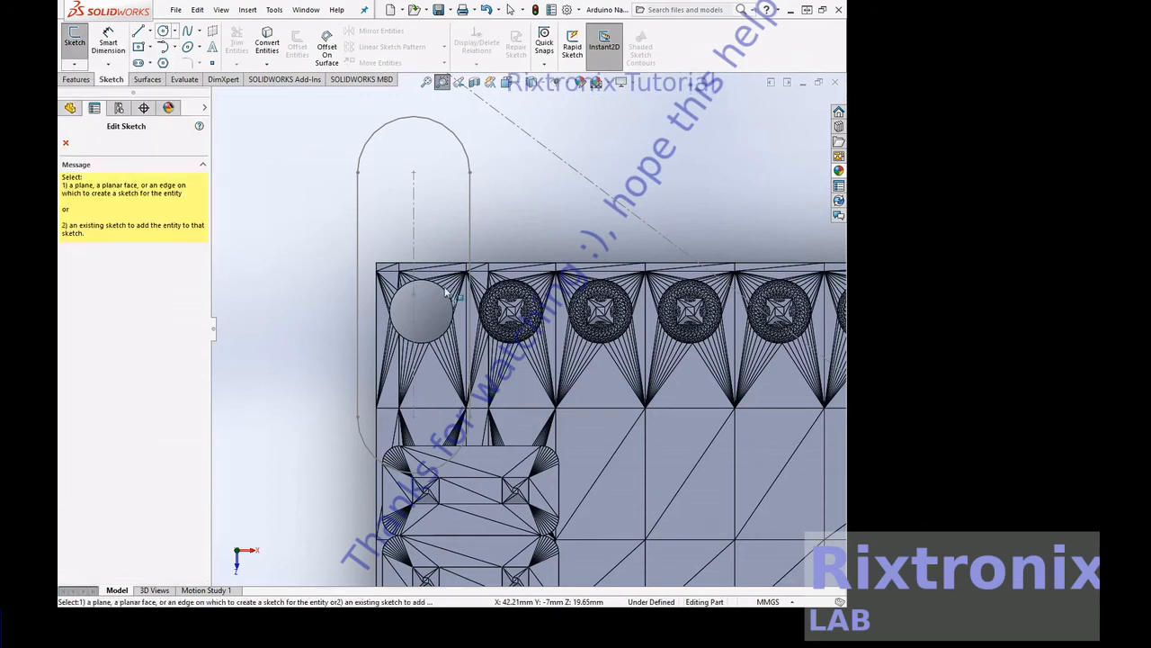
{"action": "left_click", "coordinate": [65, 143]}
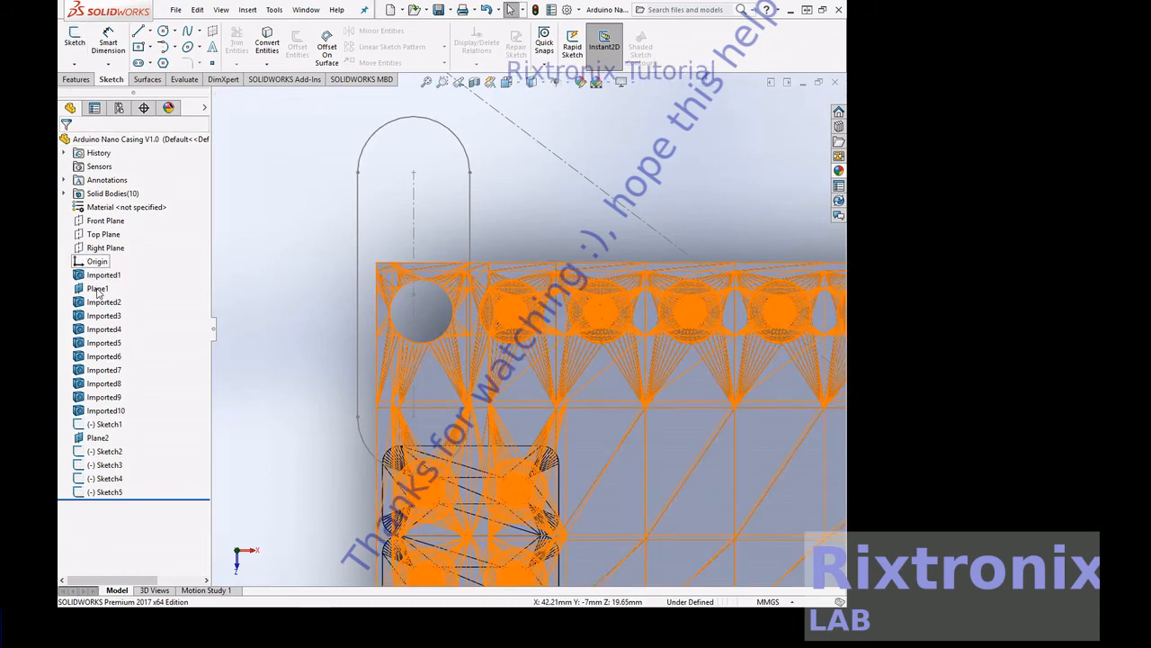
{"action": "left_click", "coordinate": [97, 289]}
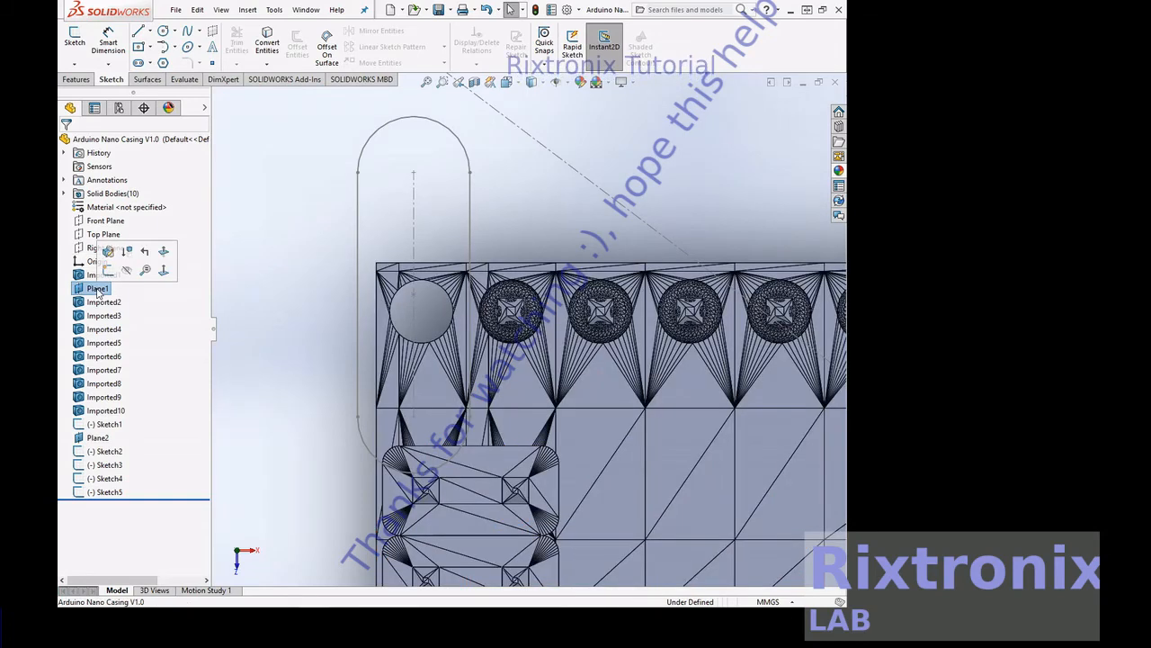
{"action": "left_click", "coordinate": [163, 31]}
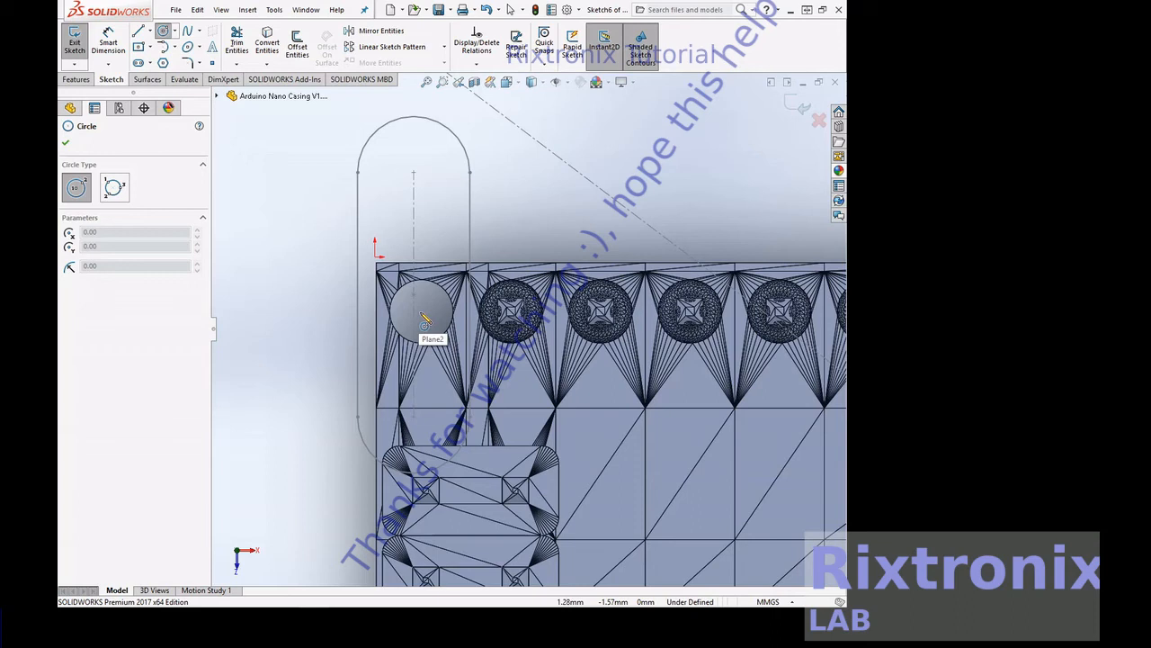
{"action": "left_click", "coordinate": [420, 312]}
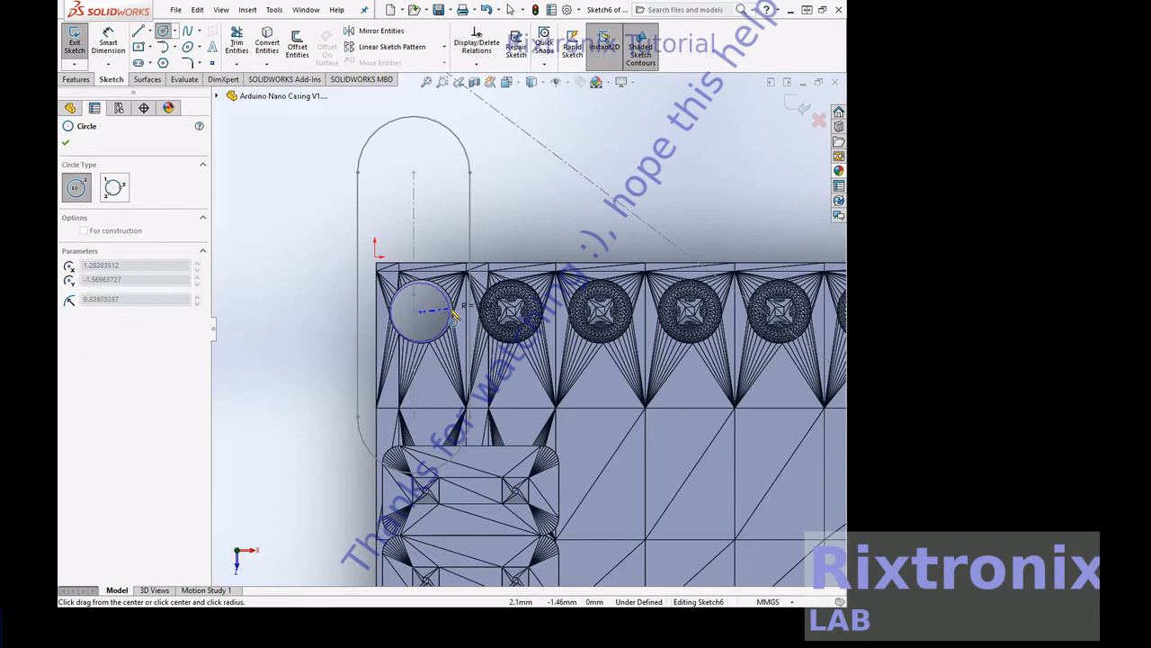
{"action": "left_click", "coordinate": [455, 314]}
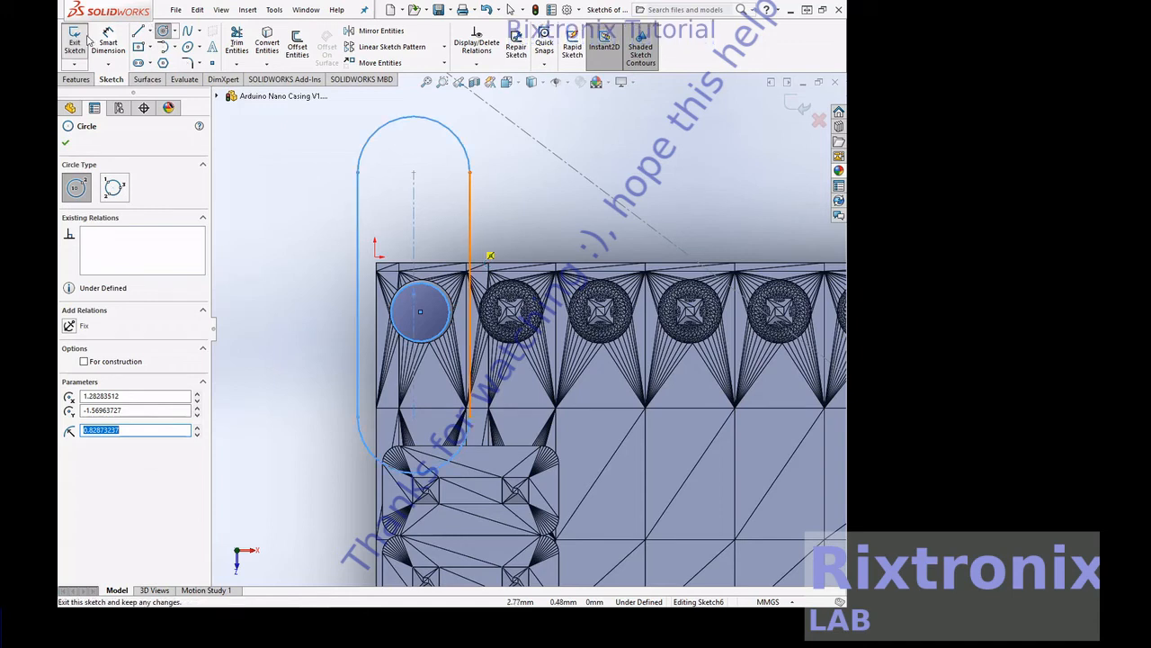
{"action": "key", "text": "Escape"}
{"action": "left_click", "coordinate": [259, 142]}
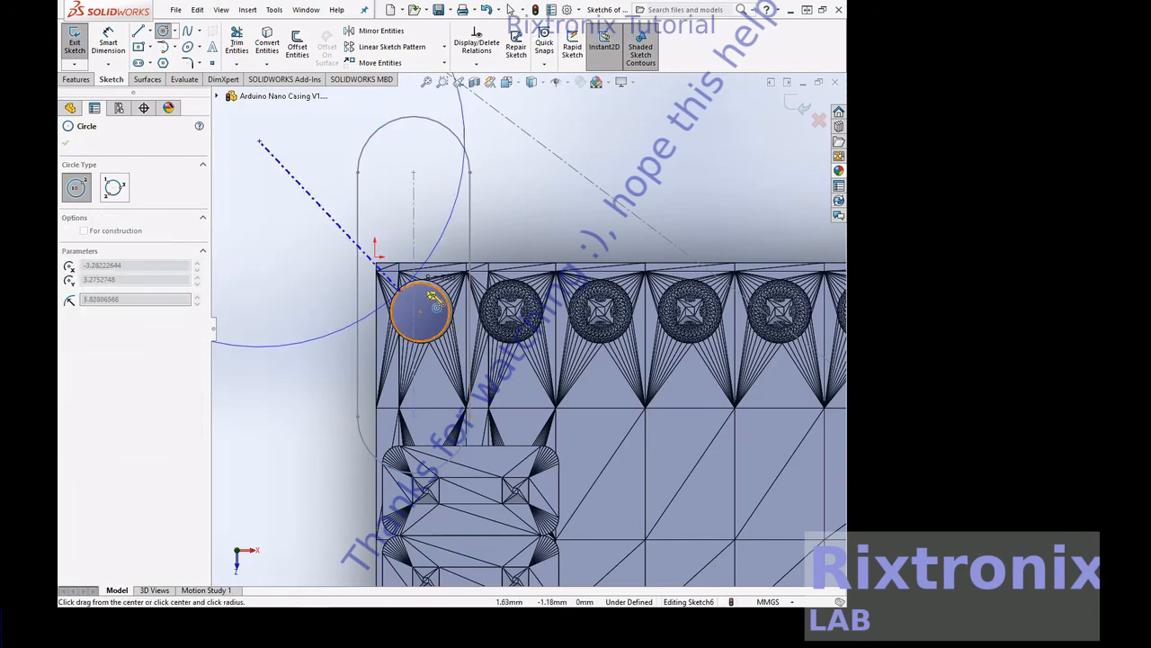
{"action": "key", "text": "Escape"}
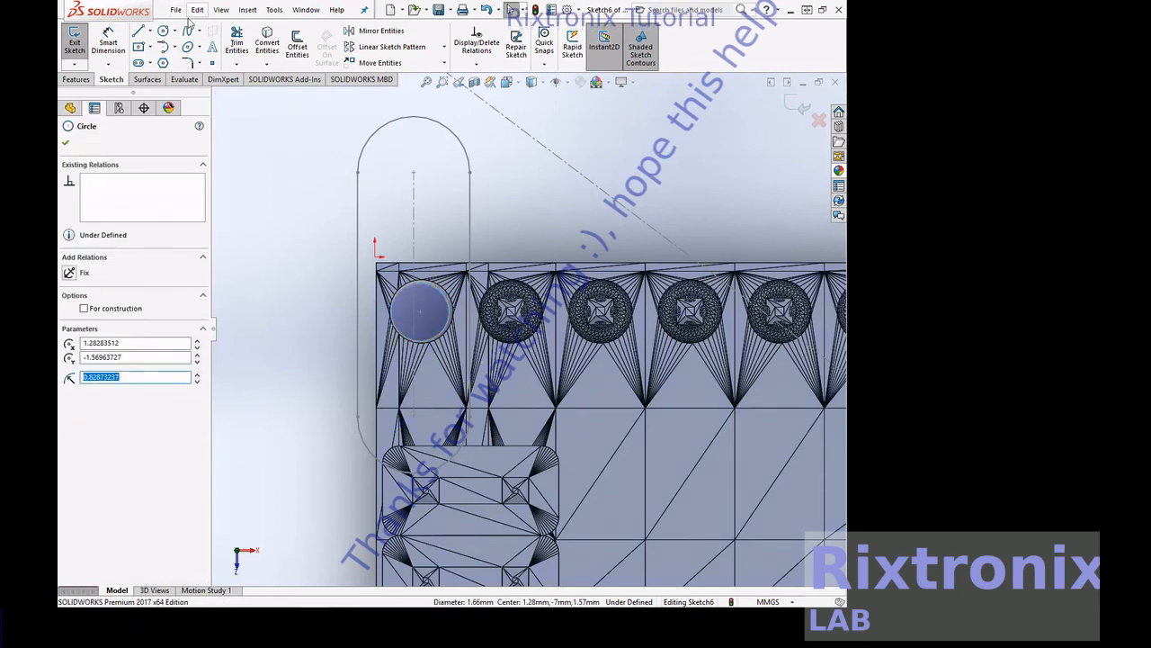
Copy the upper-left hole circle and paste it onto the board's upper-right corner hole.
{"action": "left_click", "coordinate": [197, 10]}
{"action": "left_click", "coordinate": [223, 108]}
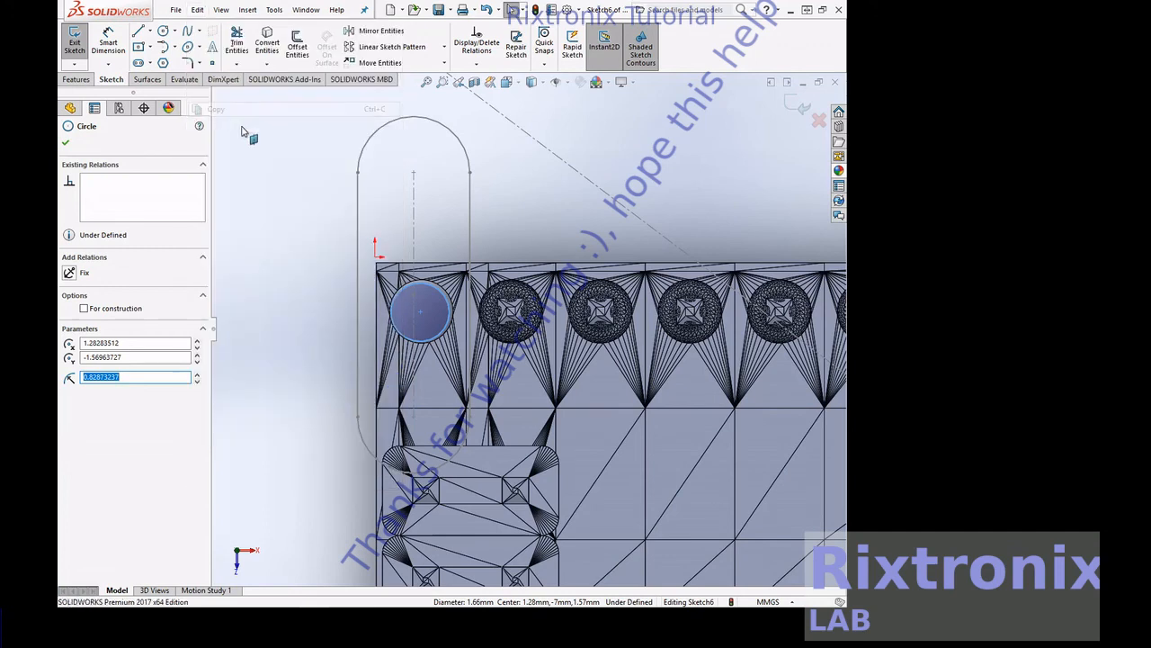
{"action": "scroll", "coordinate": [301, 223], "scroll_direction": "down", "scroll_amount": 2}
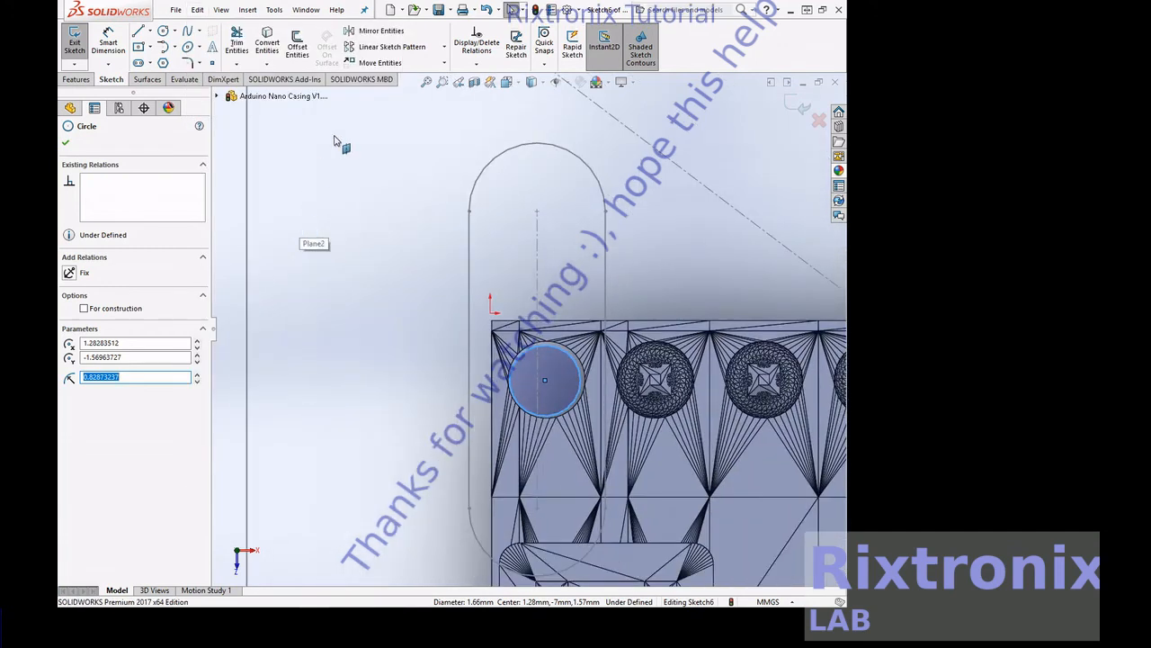
{"action": "left_click", "coordinate": [422, 83]}
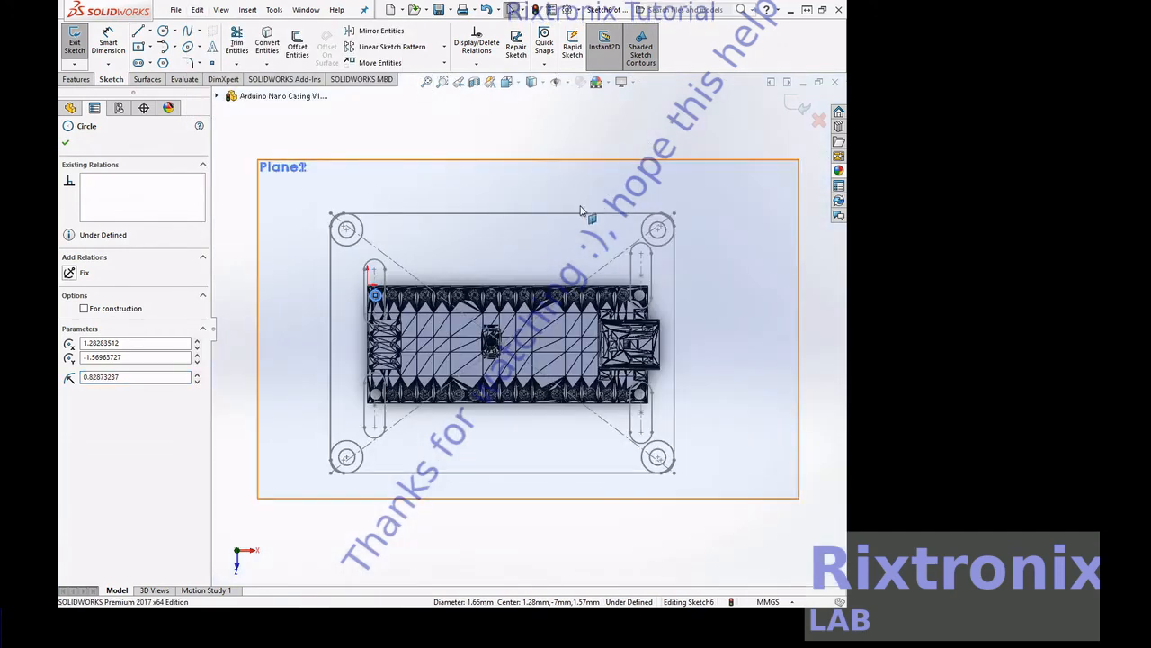
{"action": "left_click", "coordinate": [441, 82]}
{"action": "left_click_drag", "start_coordinate": [702, 268], "coordinate": [572, 342]}
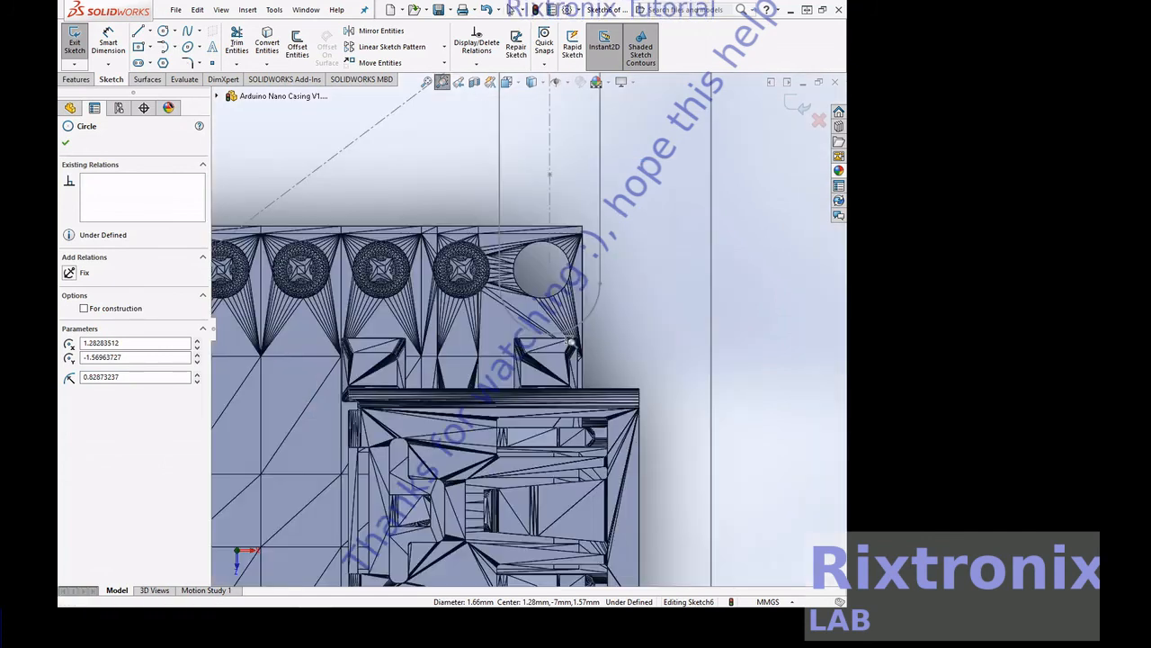
{"action": "key", "text": "Escape"}
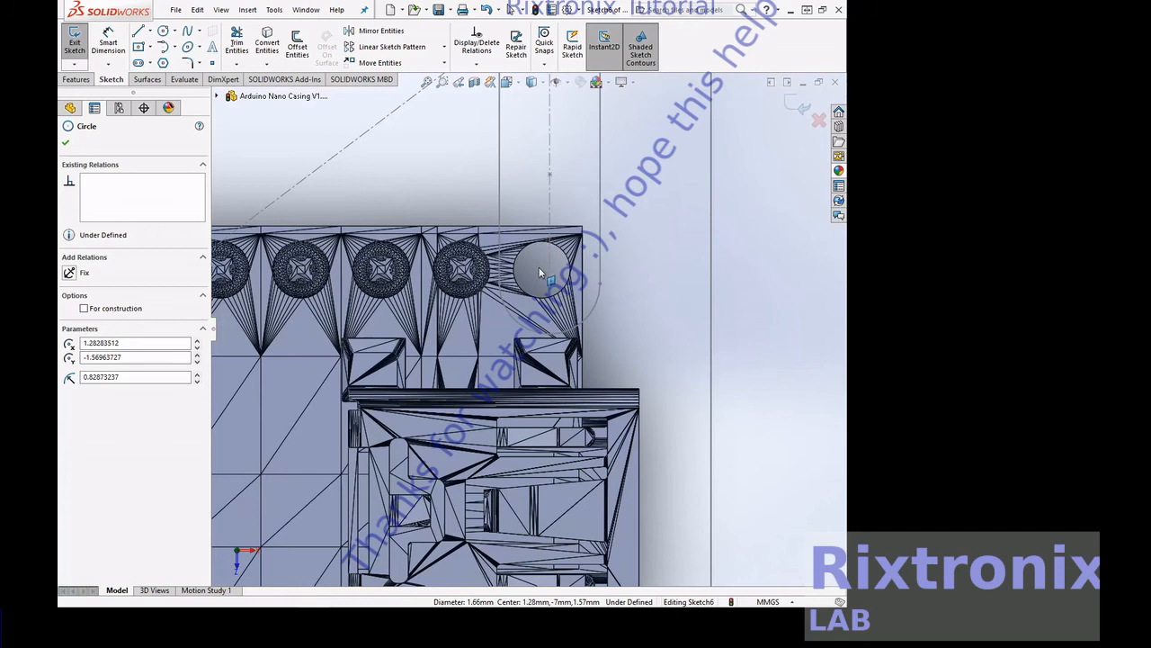
{"action": "key", "text": "Escape"}
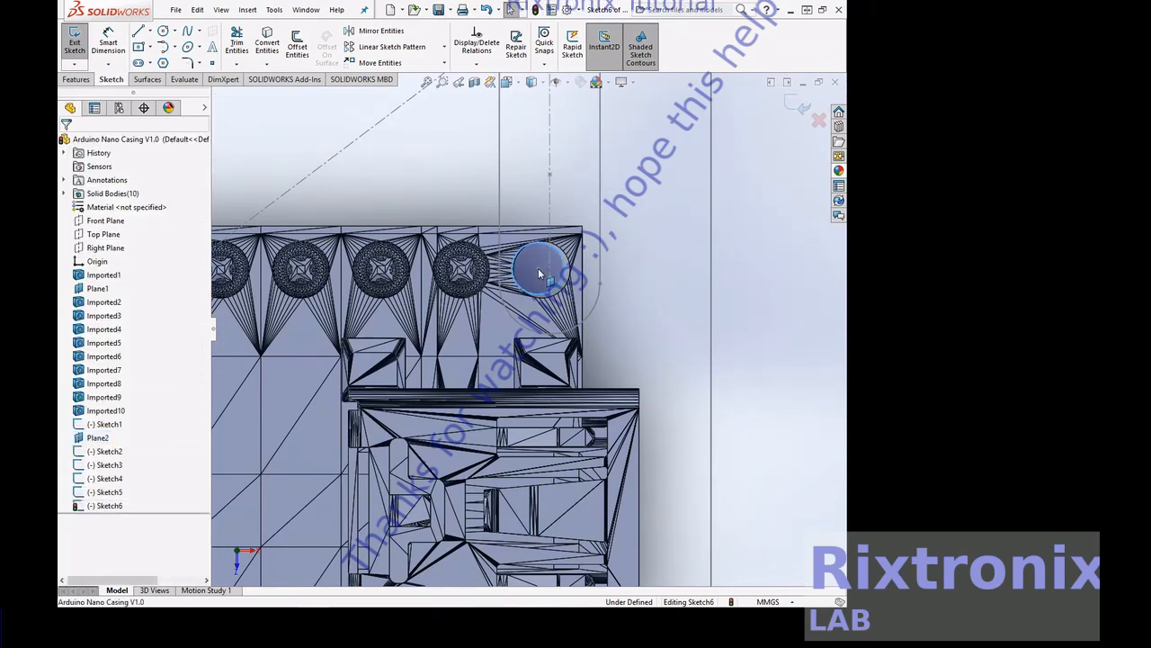
Move the pasted circle's centre to about X 41.94 mm, Y -1.57 mm, over the board's upper-right corner hole.
{"action": "left_click", "coordinate": [538, 270]}
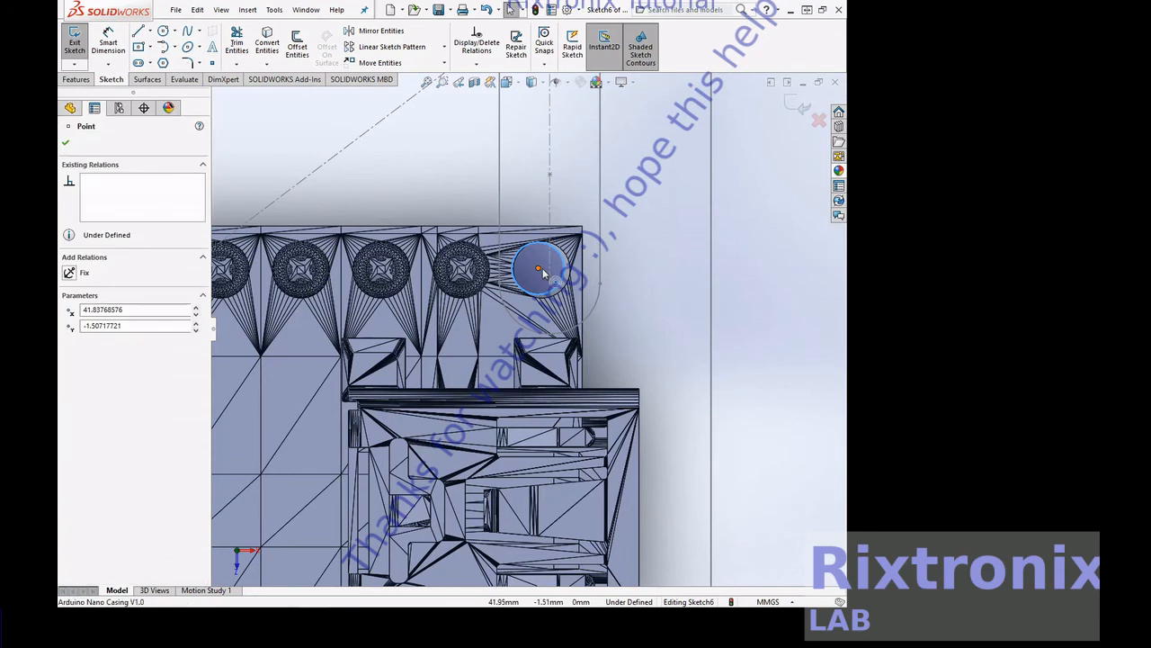
{"action": "mouse_move", "coordinate": [538, 269]}
{"action": "left_mouse_down"}
{"action": "mouse_move", "coordinate": [558, 271]}
{"action": "mouse_move", "coordinate": [543, 281]}
{"action": "mouse_move", "coordinate": [540, 271]}
{"action": "left_mouse_up"}
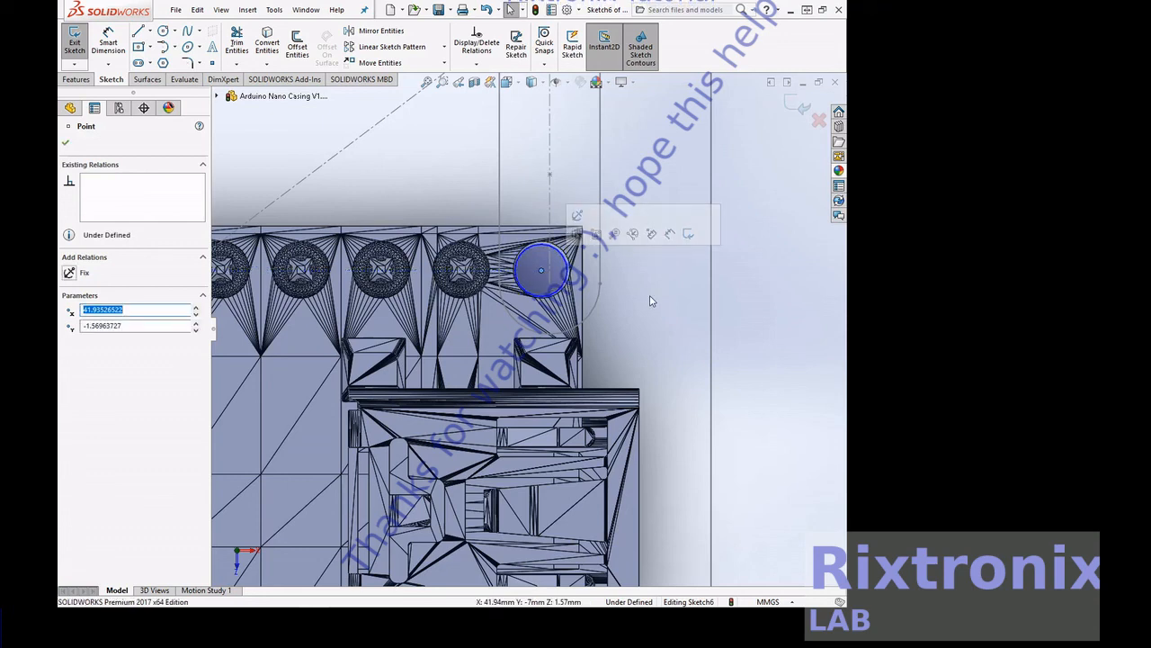
{"action": "scroll", "coordinate": [654, 260], "scroll_direction": "down", "scroll_amount": 3}
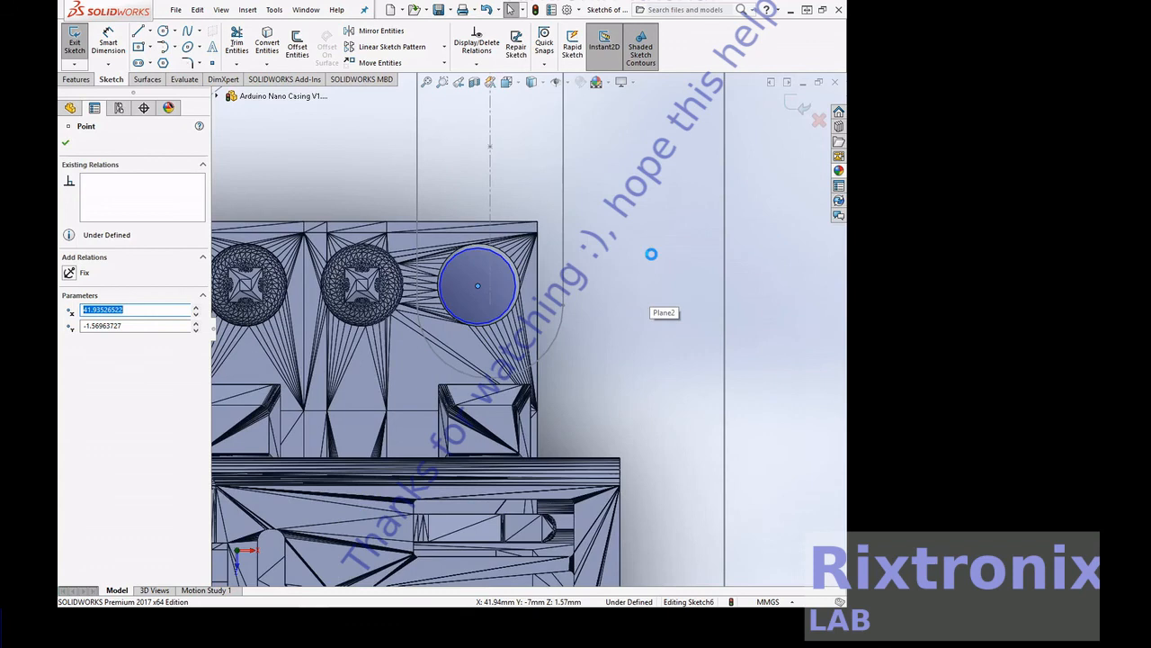
Paste another copy of the hole circle onto the board's lower-right corner hole.
{"action": "scroll", "coordinate": [654, 260], "scroll_direction": "up", "scroll_amount": 6}
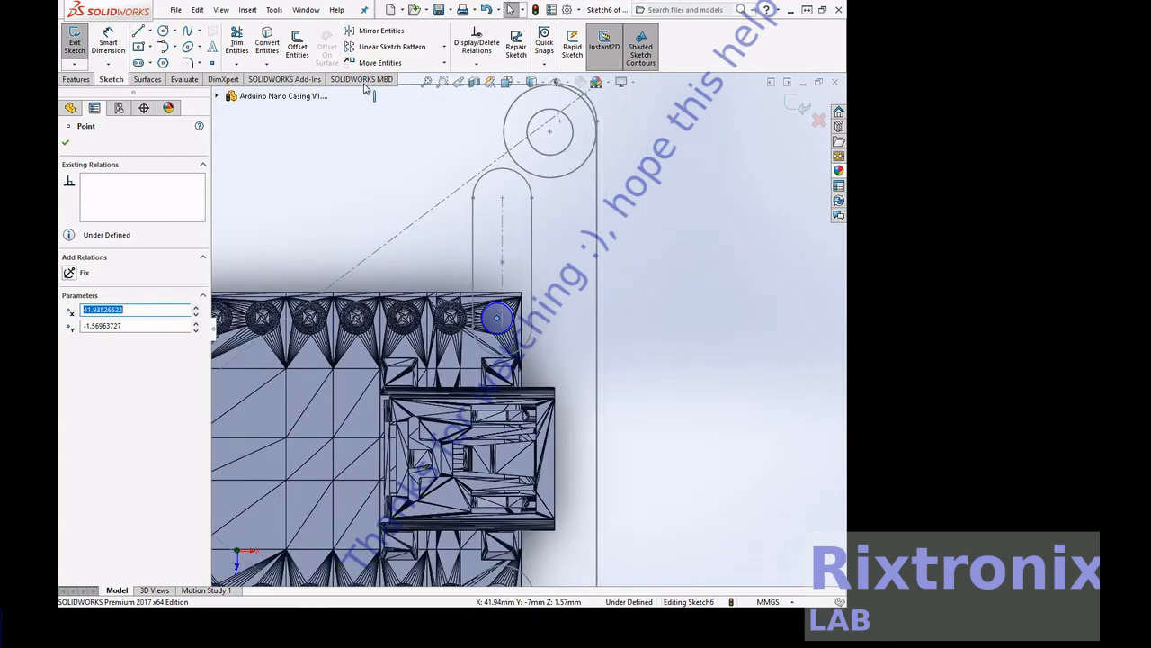
{"action": "left_click", "coordinate": [428, 82]}
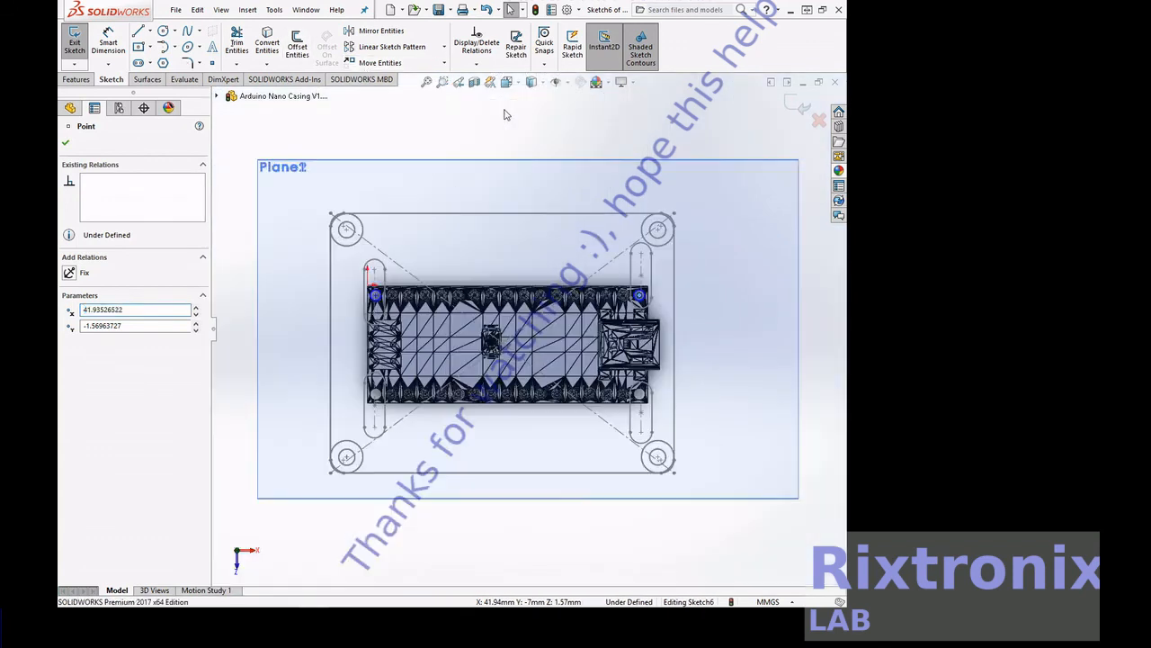
{"action": "left_click", "coordinate": [442, 82]}
{"action": "left_click_drag", "start_coordinate": [723, 376], "coordinate": [589, 429]}
{"action": "key", "text": "Escape"}
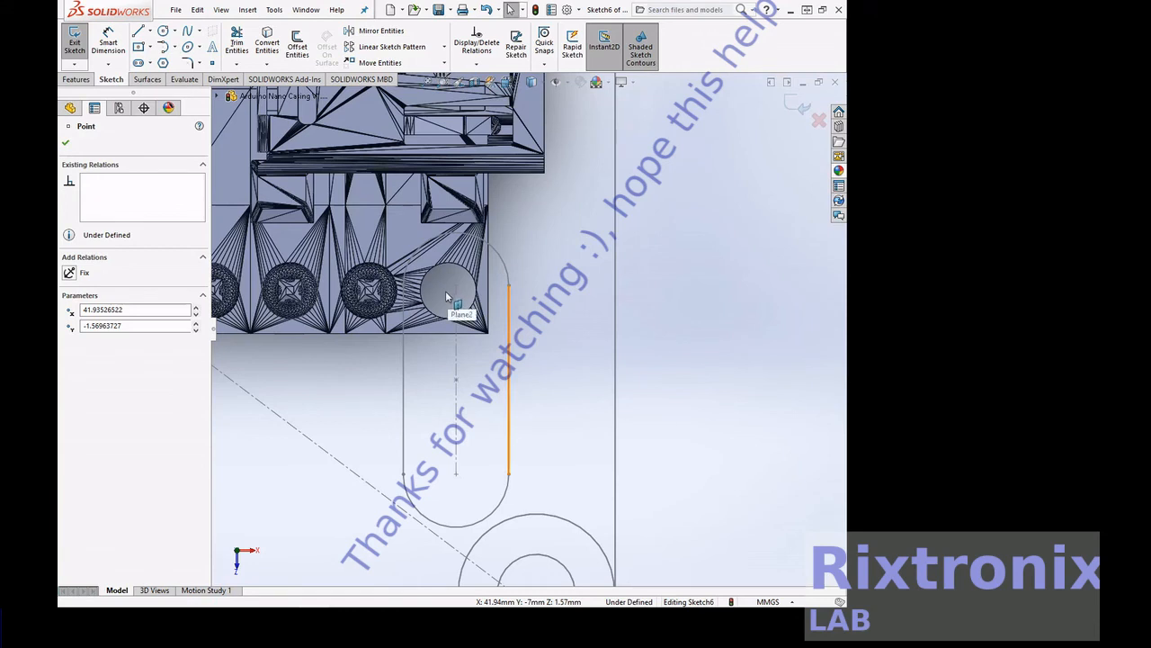
{"action": "left_click", "coordinate": [446, 291]}
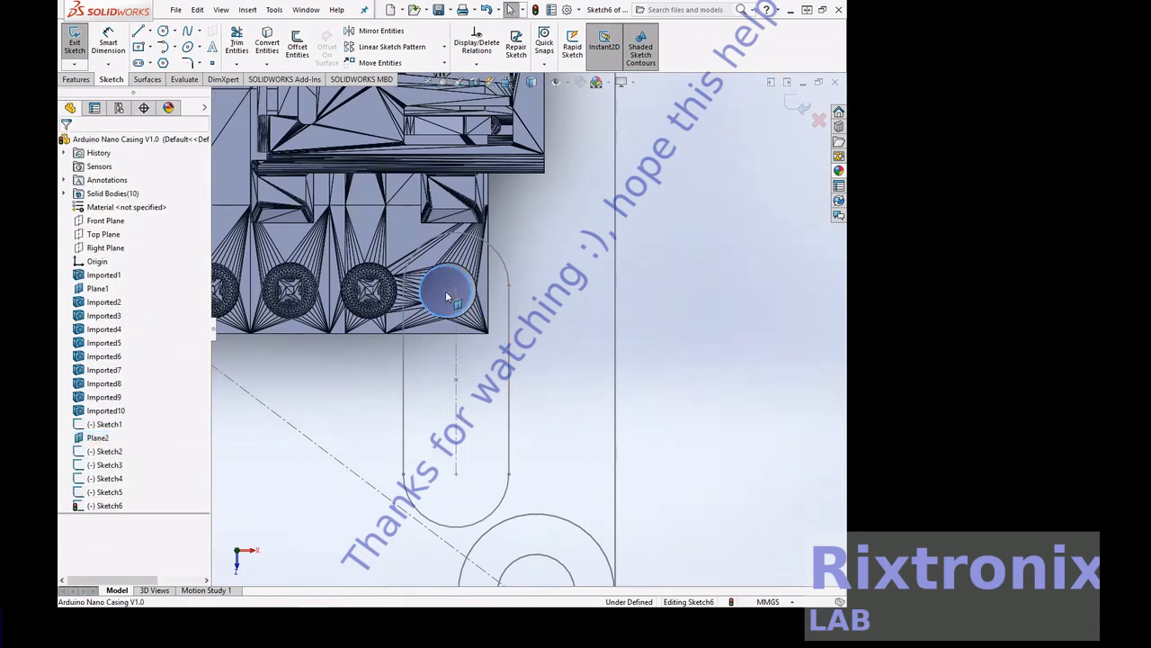
Move the pasted circle's centre to about X 41.94 mm, Y -16.81 mm, over the board's lower-right corner hole.
{"action": "left_click", "coordinate": [449, 291]}
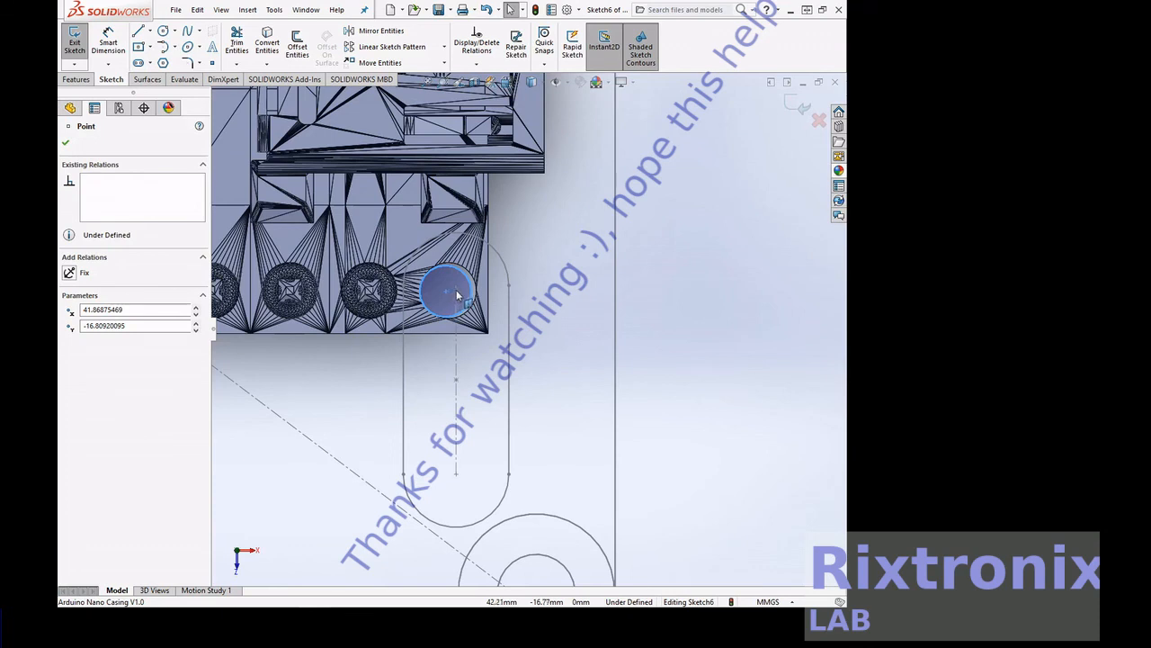
{"action": "left_click_drag", "start_coordinate": [459, 294], "coordinate": [450, 291]}
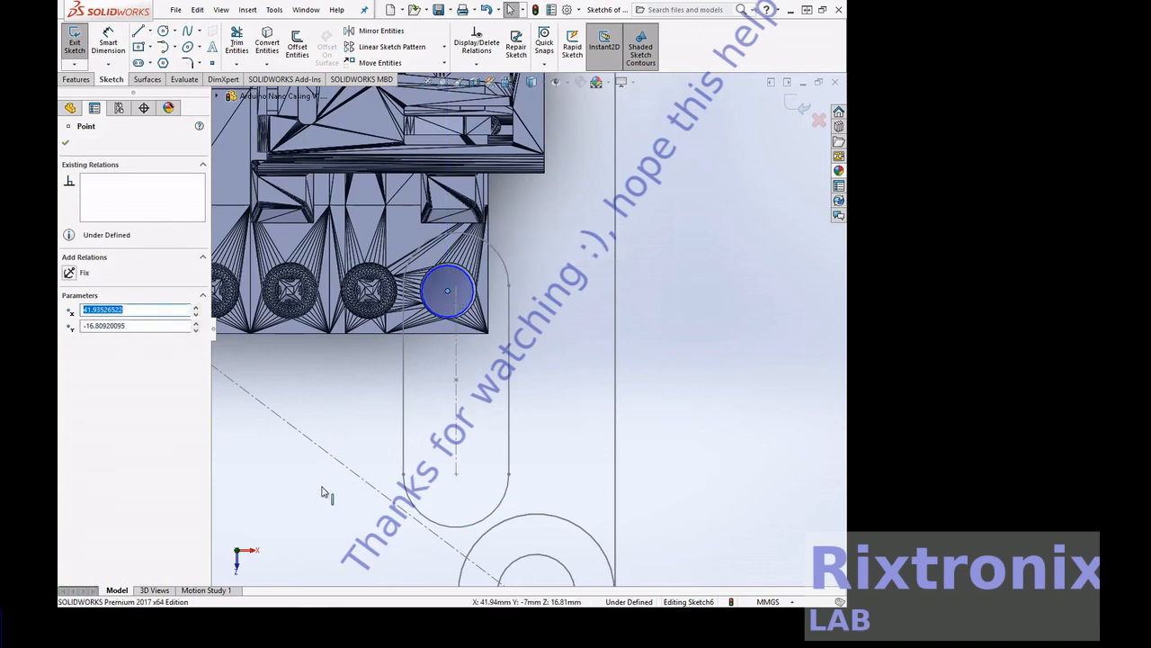
{"action": "left_click", "coordinate": [429, 84]}
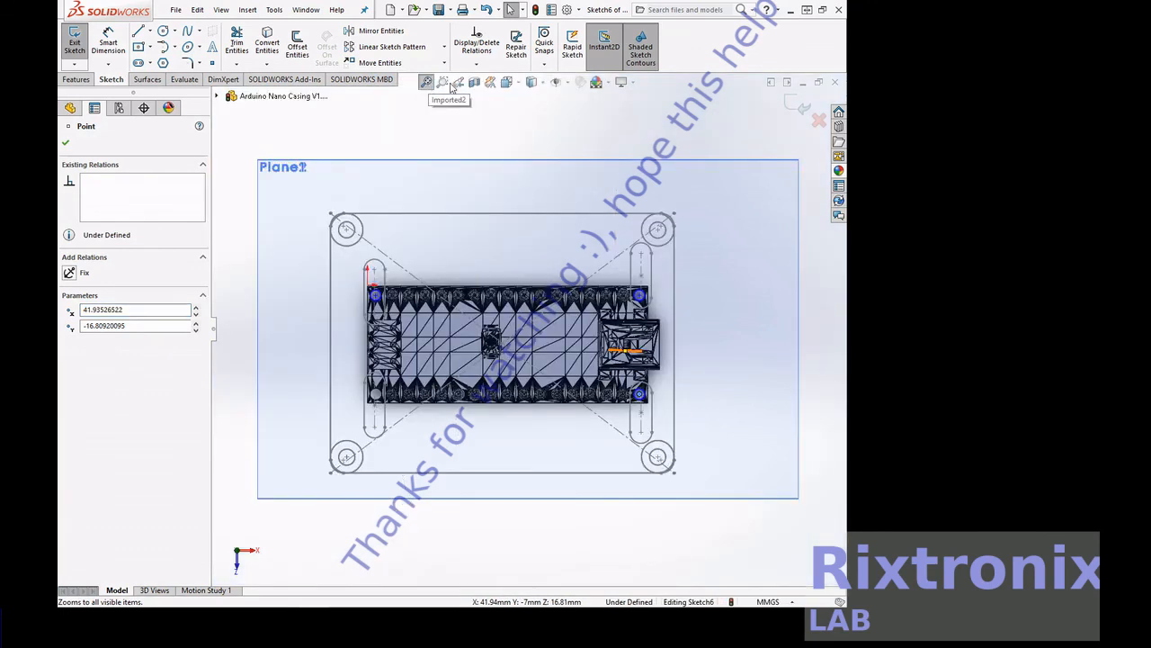